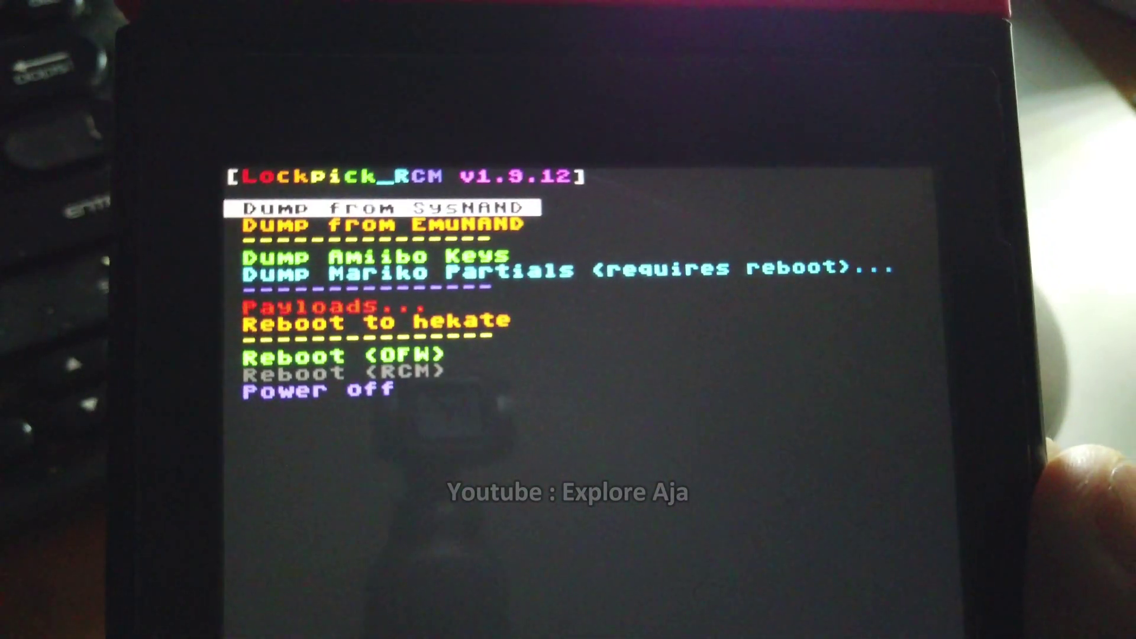
- Dump the keys from SysNAND in Lockpick_RCM, return to its main menu and power off the console
{"action": "key", "text": "Return"}
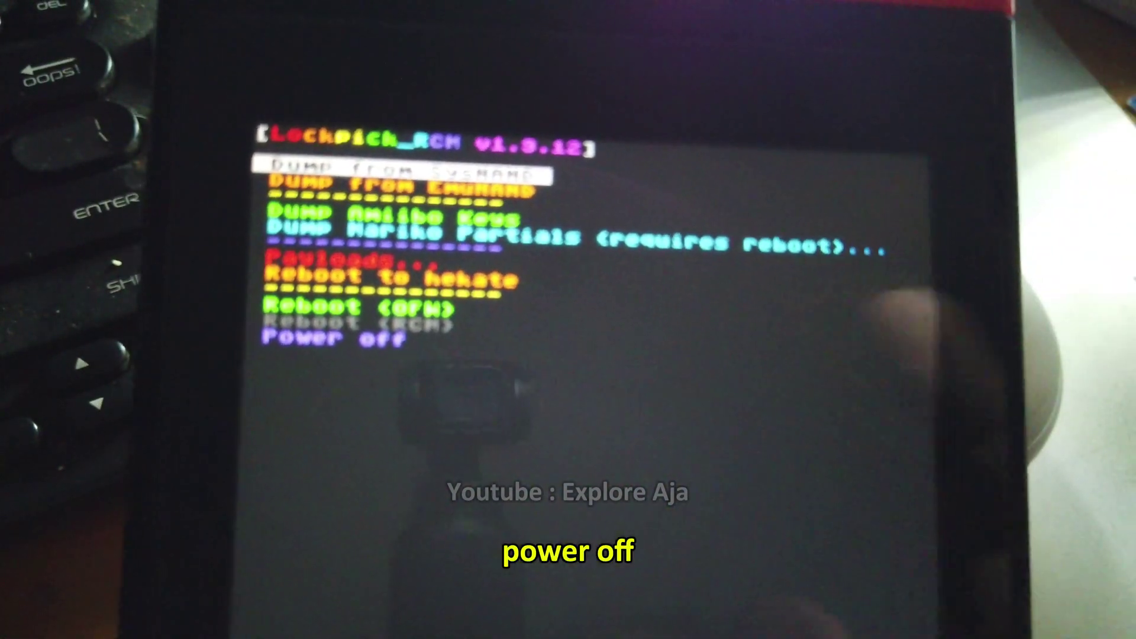
{"action": "key", "text": "Up"}
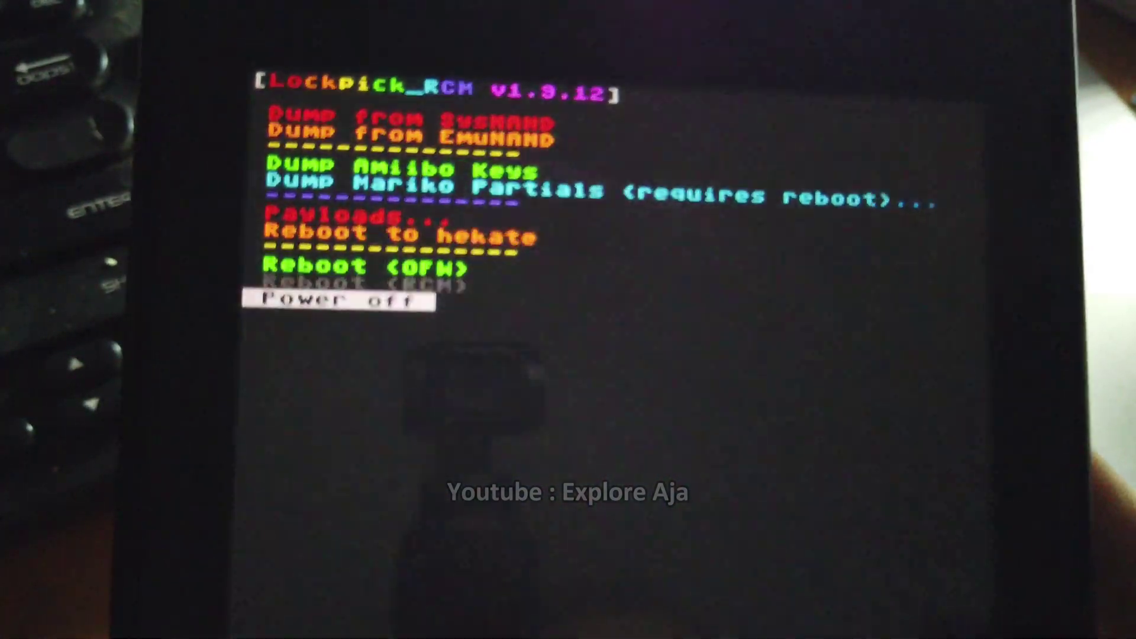
{"action": "key", "text": "Return"}
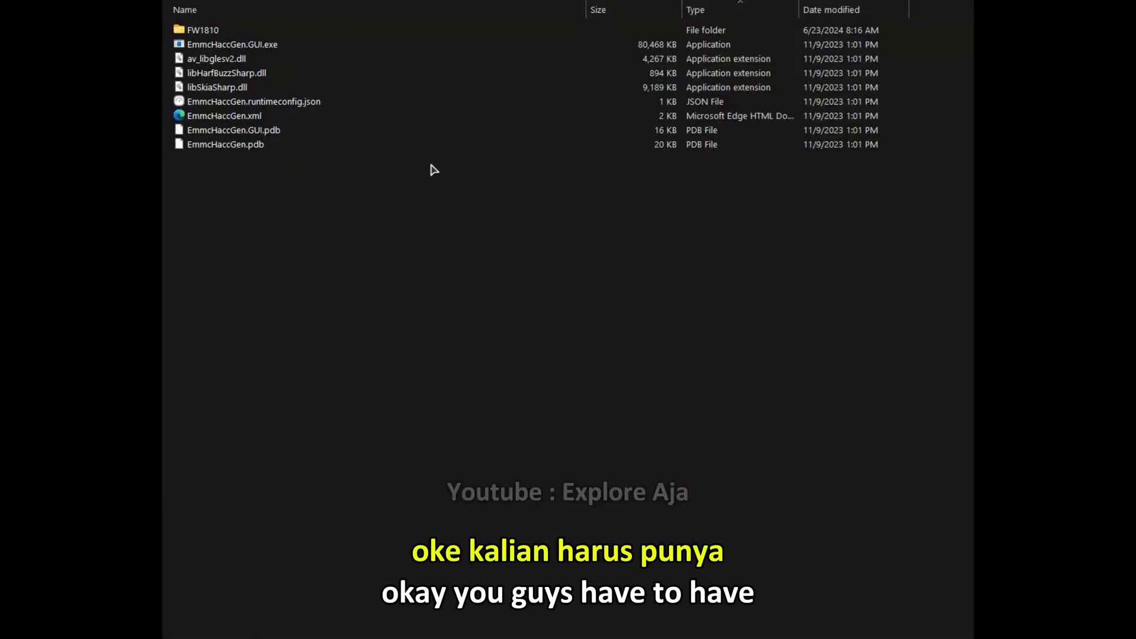
- Open the FW1810 folder stored beside EmmcHaccGen.GUI.exe, leaving its name as it is
{"action": "left_click", "coordinate": [234, 47]}
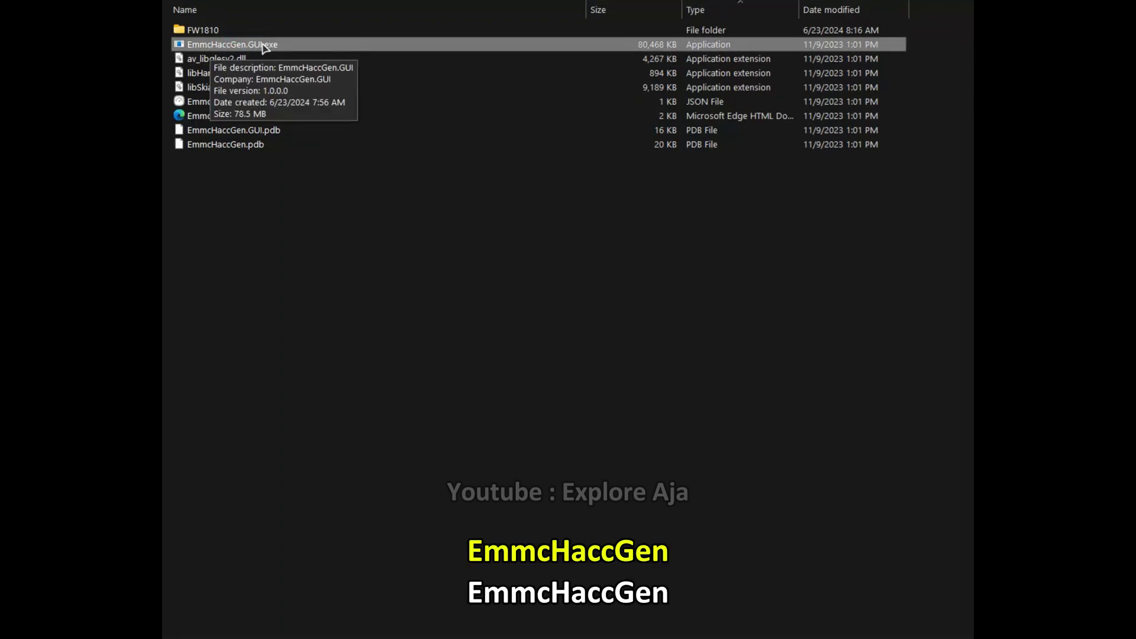
{"action": "left_click", "coordinate": [219, 33]}
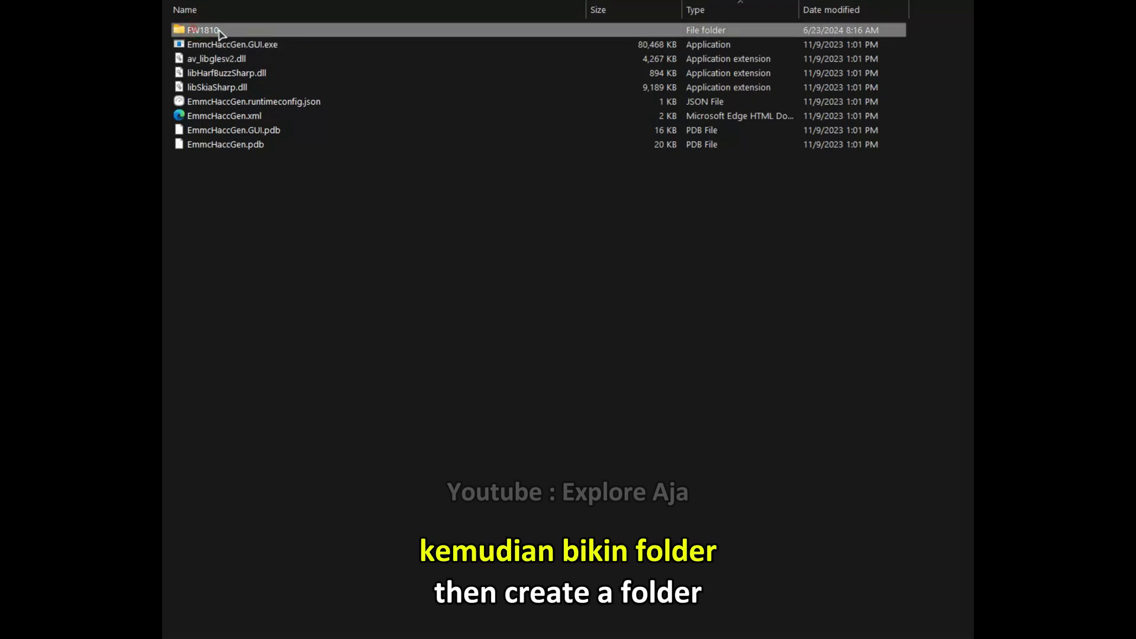
{"action": "left_click", "coordinate": [219, 33]}
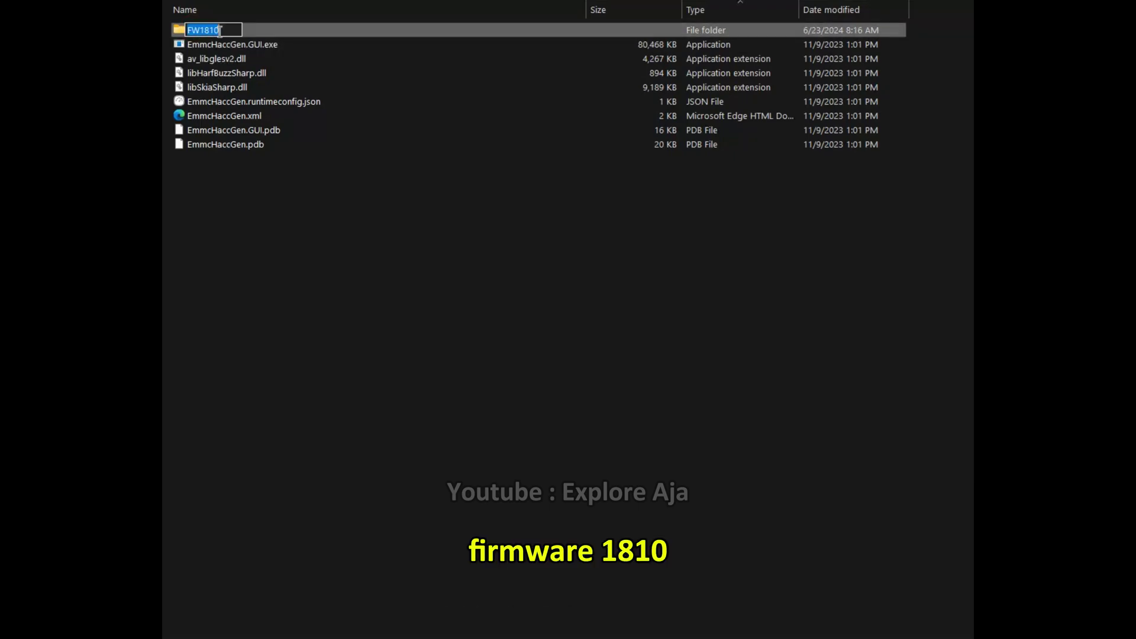
{"action": "left_click", "coordinate": [201, 71]}
{"action": "left_click", "coordinate": [214, 34]}
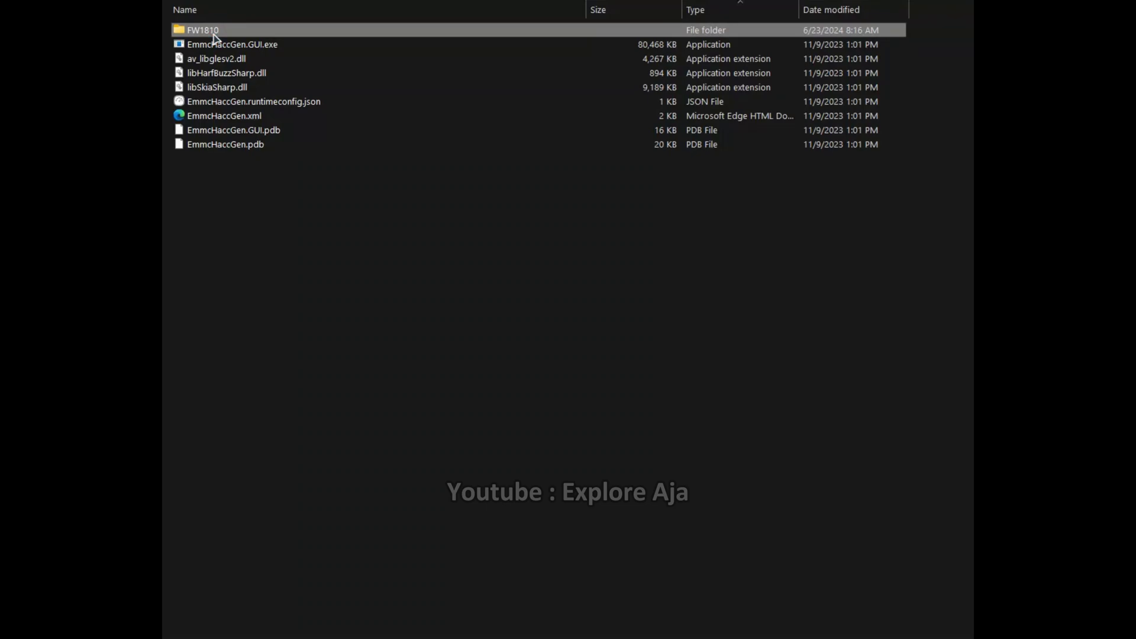
{"action": "double_click", "coordinate": [214, 34]}
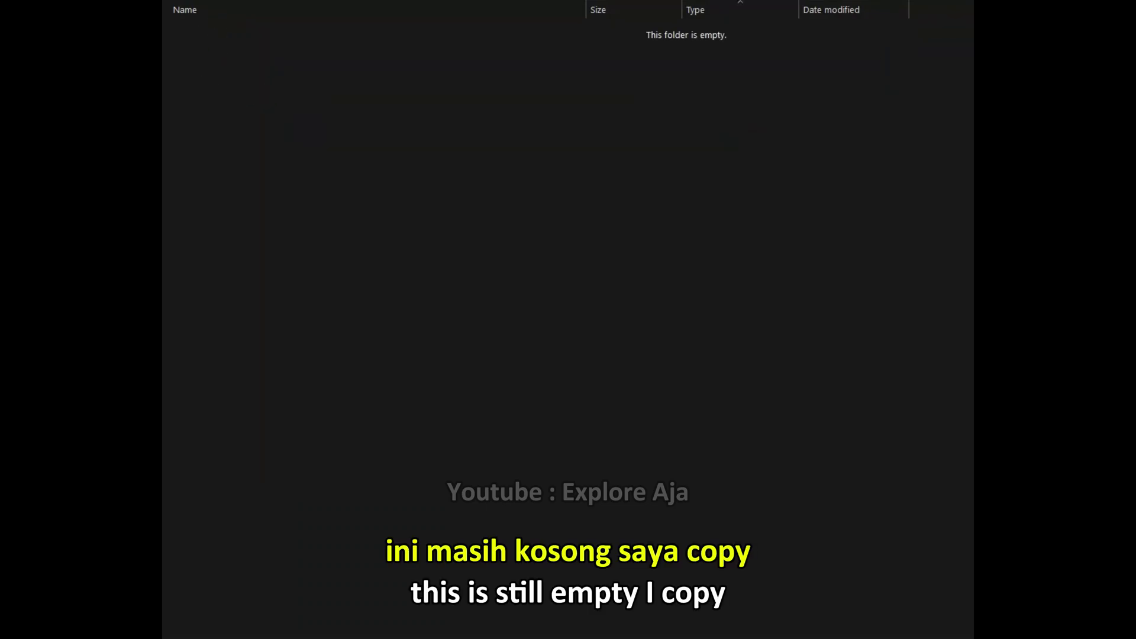
- Copy all firmware files from E:\switch\Firmware-18.1.0 into the FW1810 folder using TeraCopy
{"action": "key", "text": "ctrl+v"}
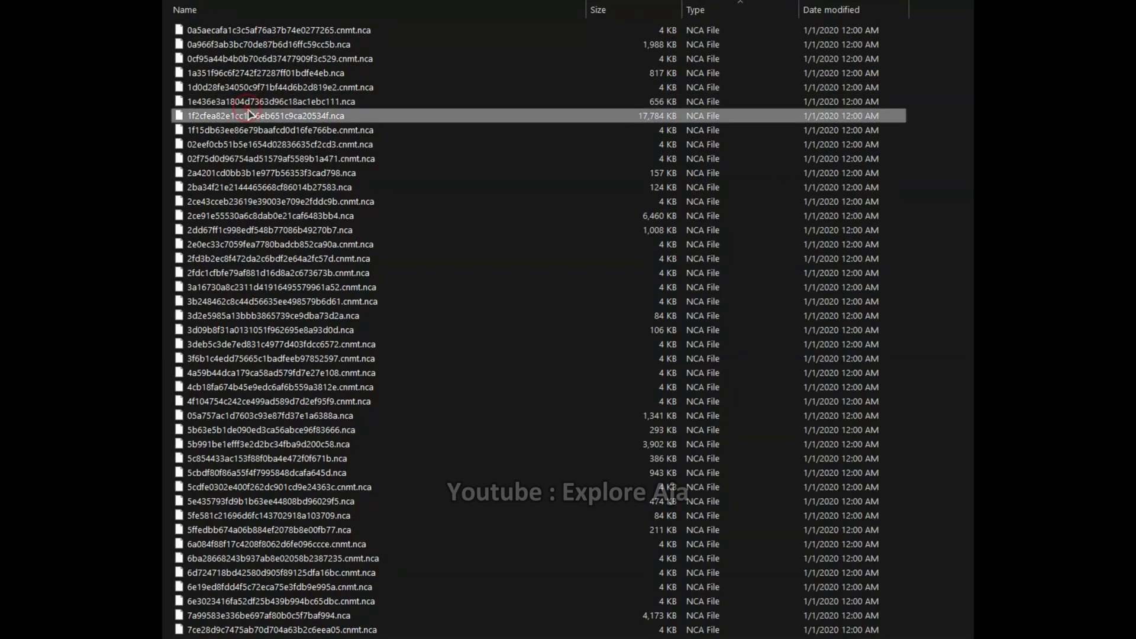
{"action": "key", "text": "ctrl+a"}
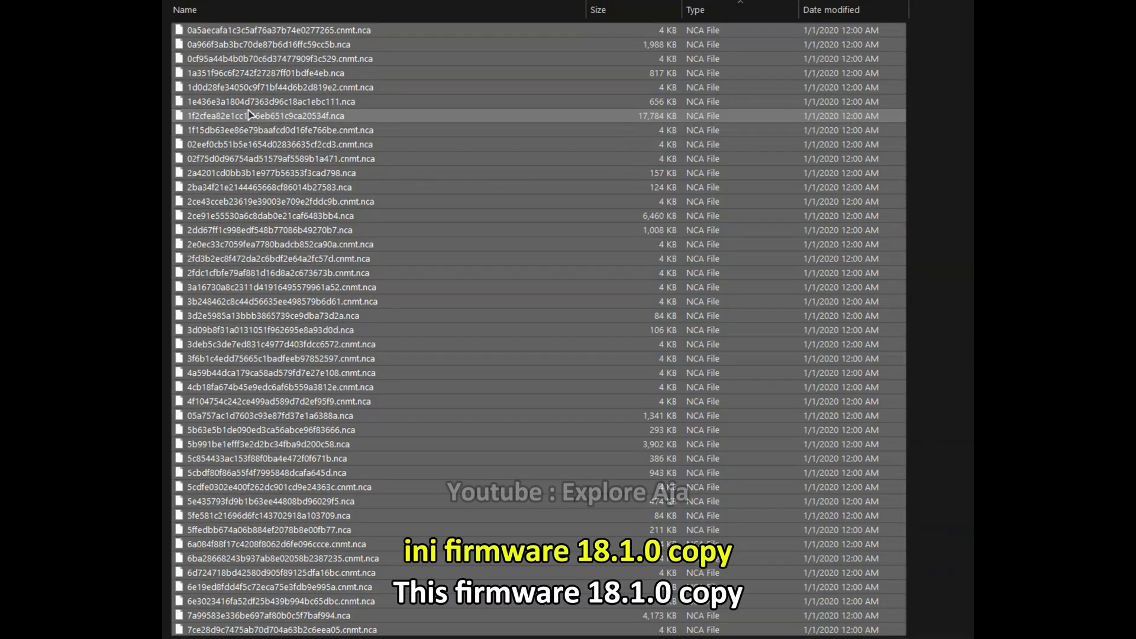
{"action": "right_click", "coordinate": [249, 114]}
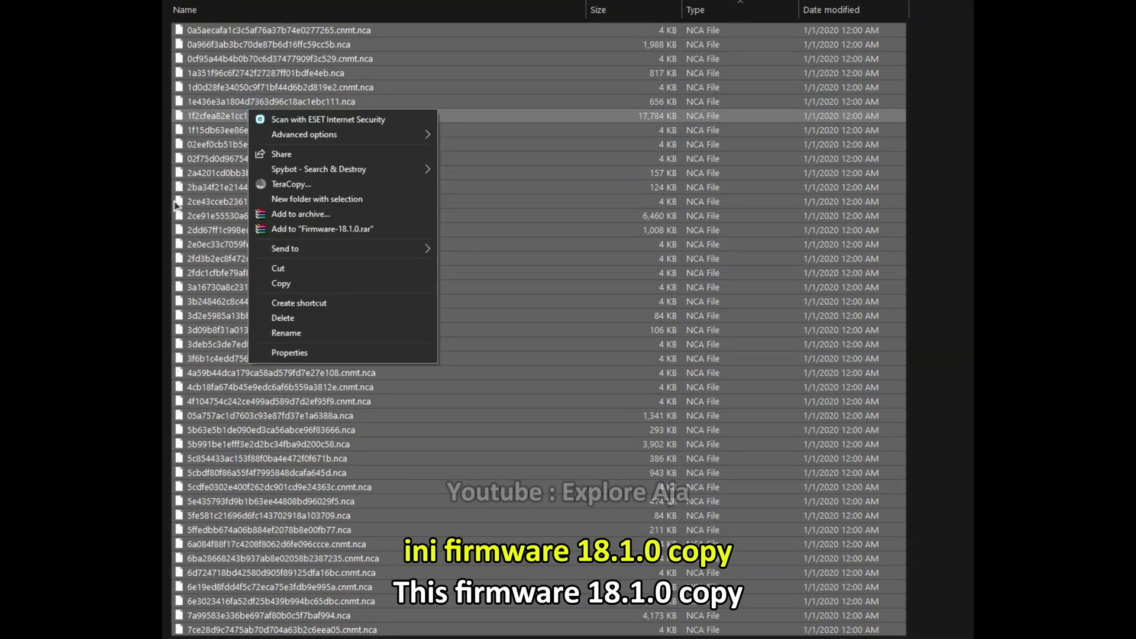
{"action": "left_click", "coordinate": [281, 284]}
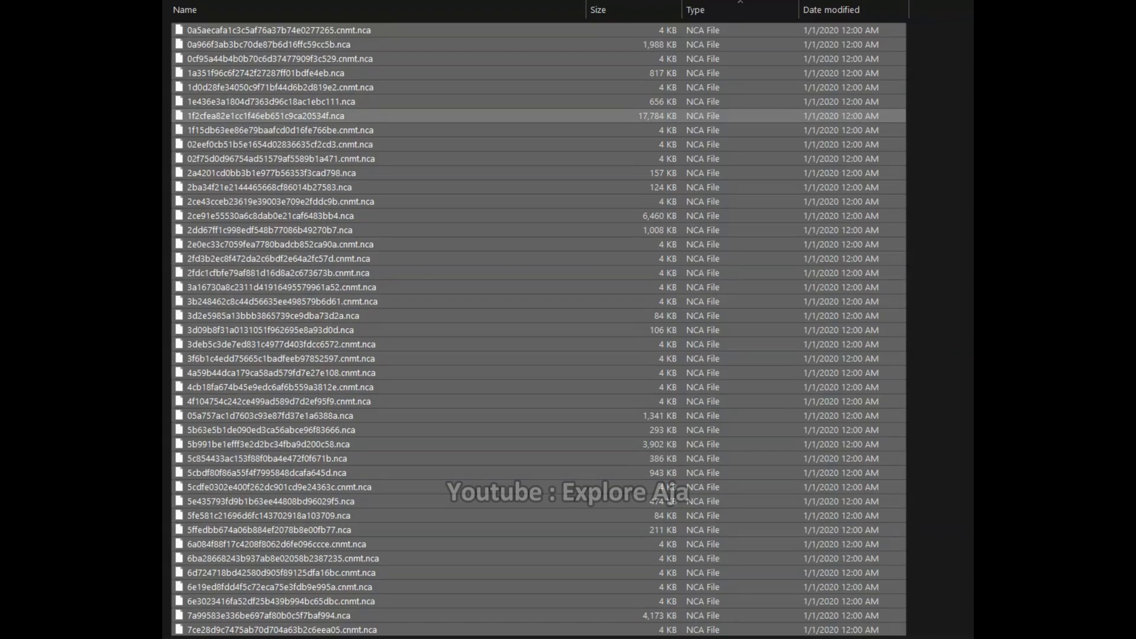
{"action": "key", "text": "Delete"}
{"action": "right_click", "coordinate": [355, 306]}
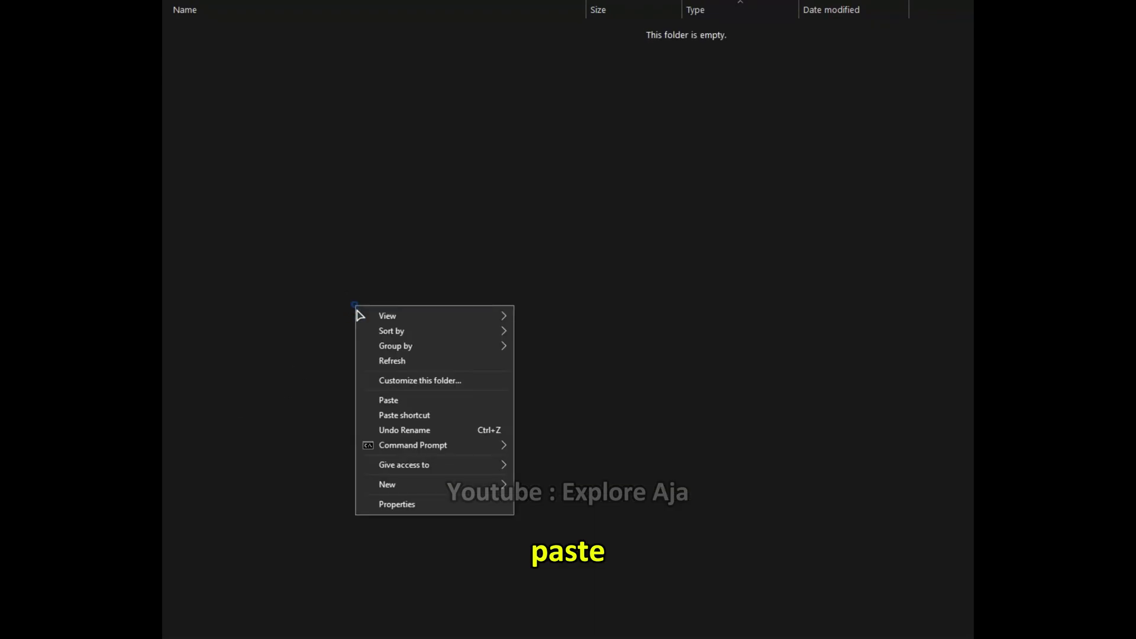
{"action": "left_click", "coordinate": [382, 398]}
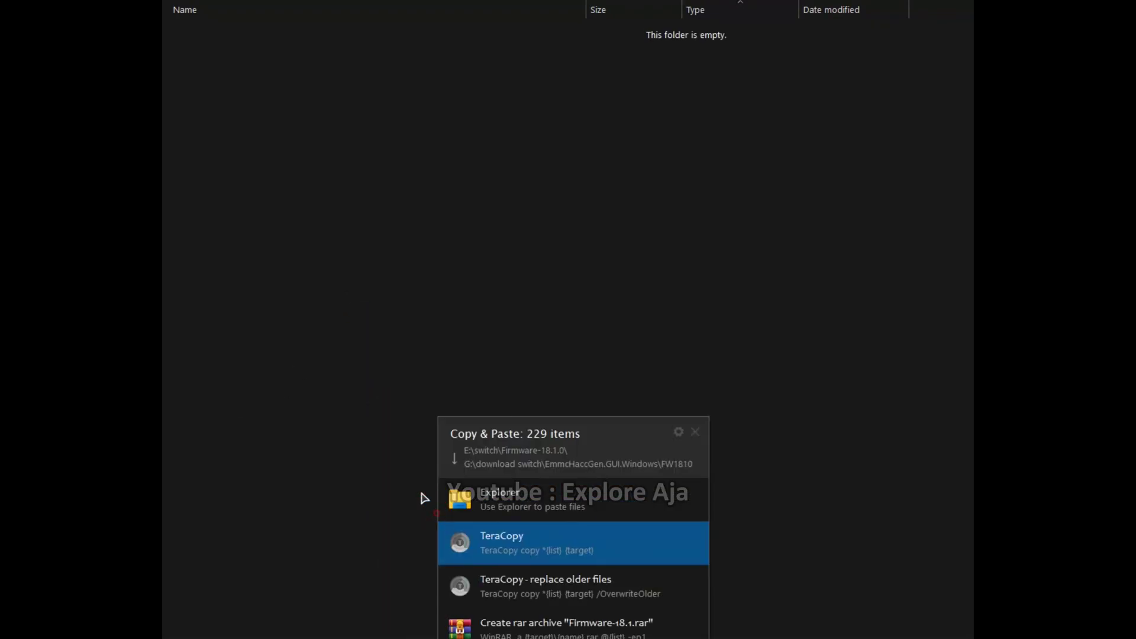
{"action": "key", "text": "Return"}
{"action": "left_click_drag", "start_coordinate": [769, 218], "coordinate": [598, 129]}
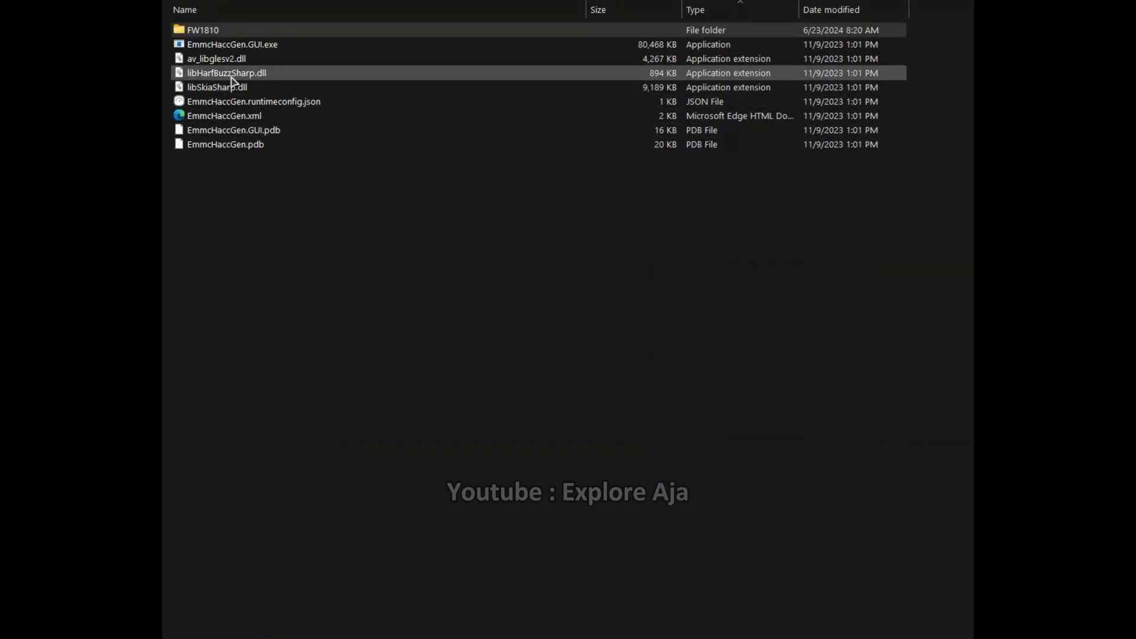
- Launch EmmcHaccGen.GUI.exe from the folder containing FW1810 and move its window fully into view
{"action": "double_click", "coordinate": [246, 31]}
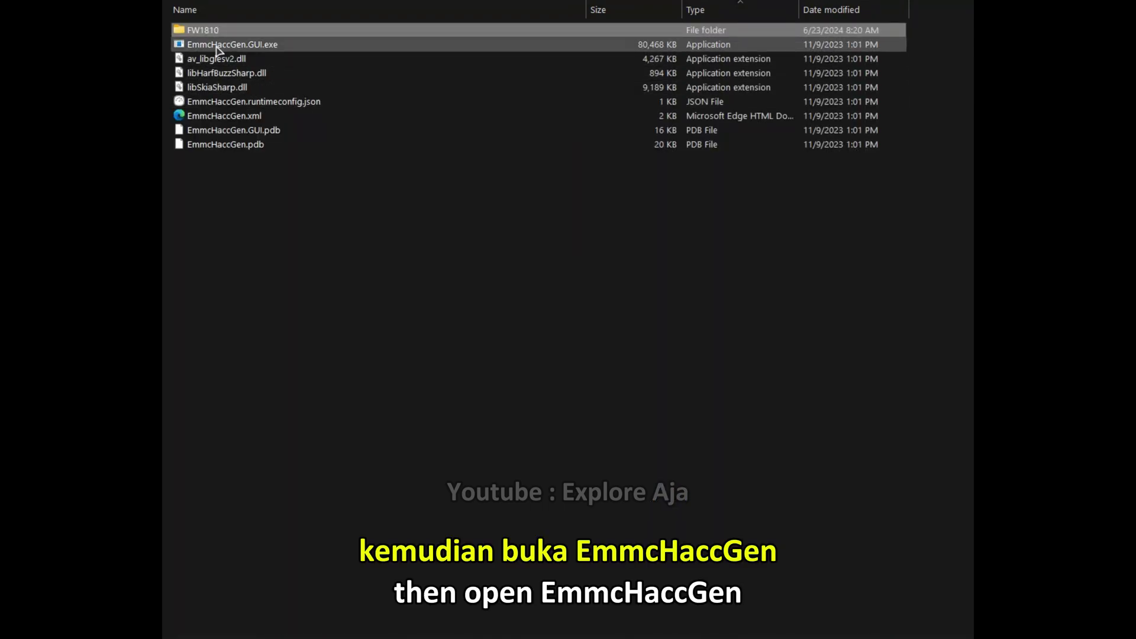
{"action": "left_click", "coordinate": [217, 47]}
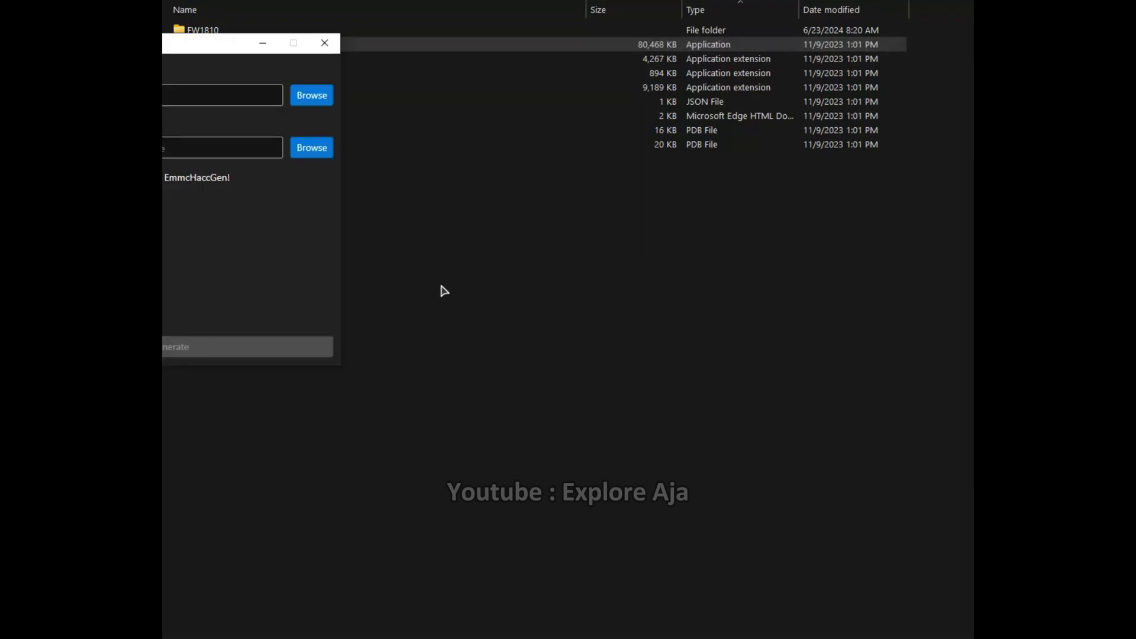
{"action": "left_click_drag", "start_coordinate": [193, 41], "coordinate": [571, 158]}
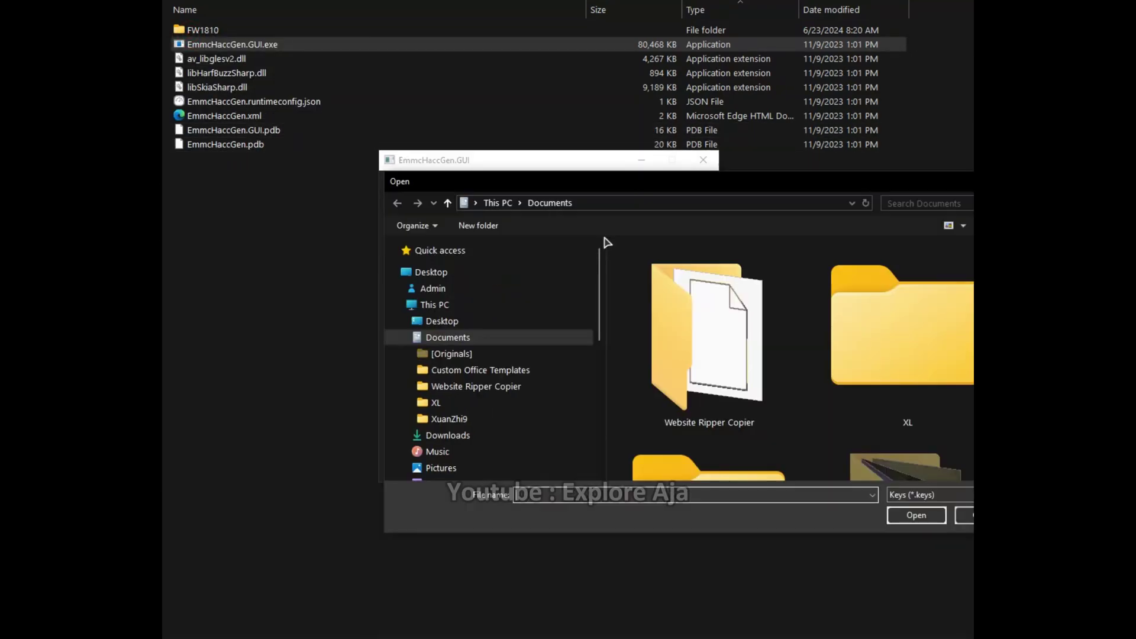
- Set the Prod.keys location to prod.keys in the switch folder of the SWITCH SD drive (I:)
{"action": "left_click_drag", "start_coordinate": [601, 292], "coordinate": [601, 420]}
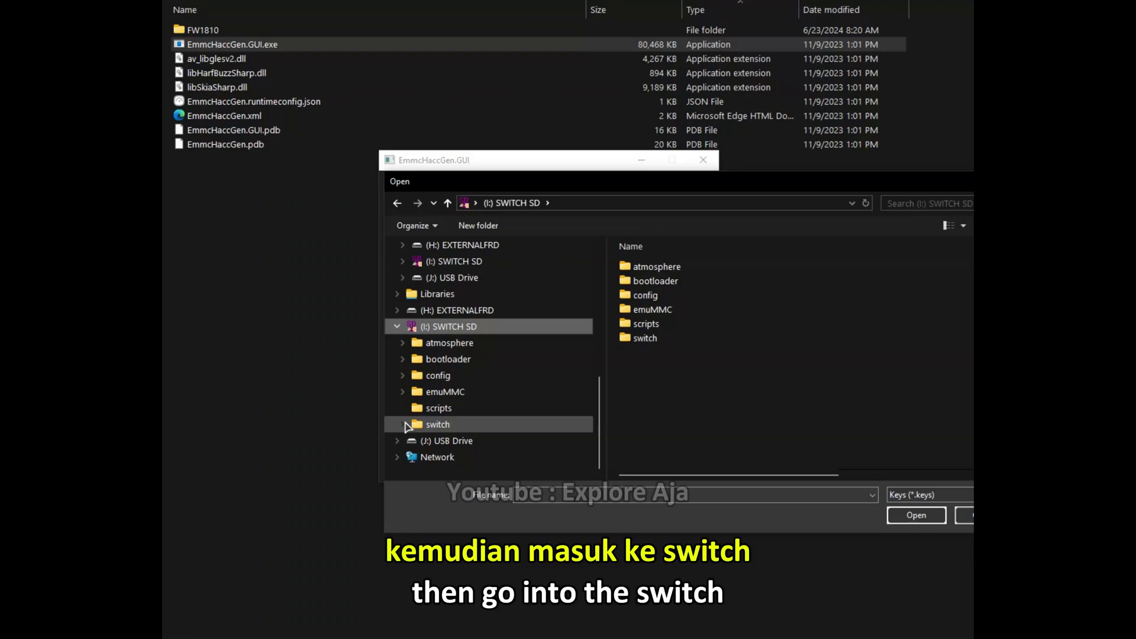
{"action": "double_click", "coordinate": [645, 338]}
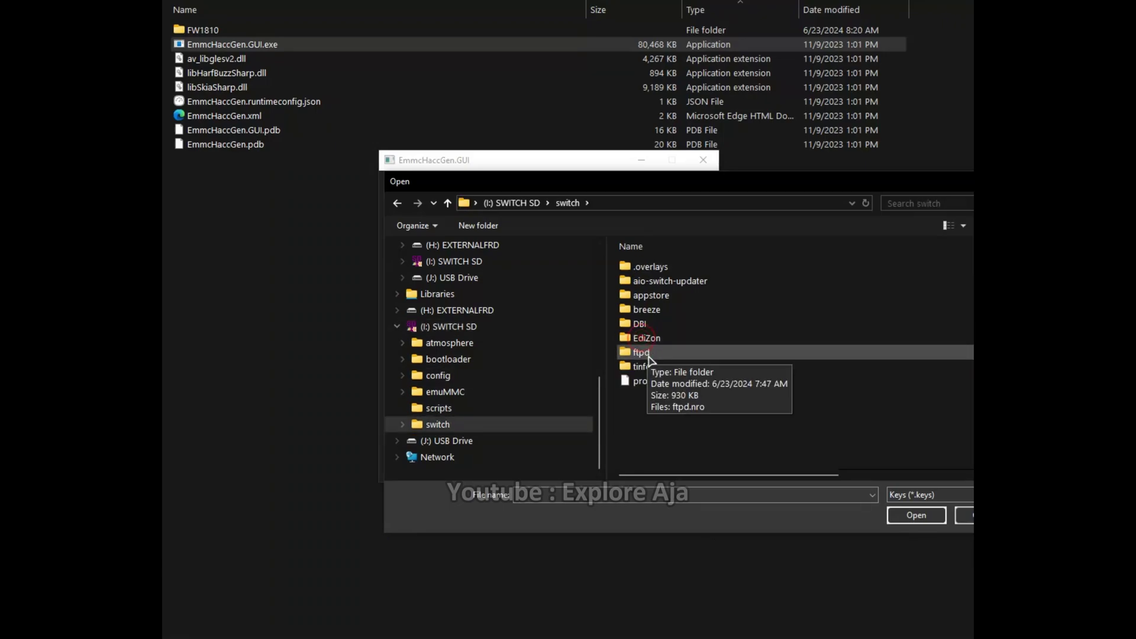
{"action": "left_click", "coordinate": [669, 384]}
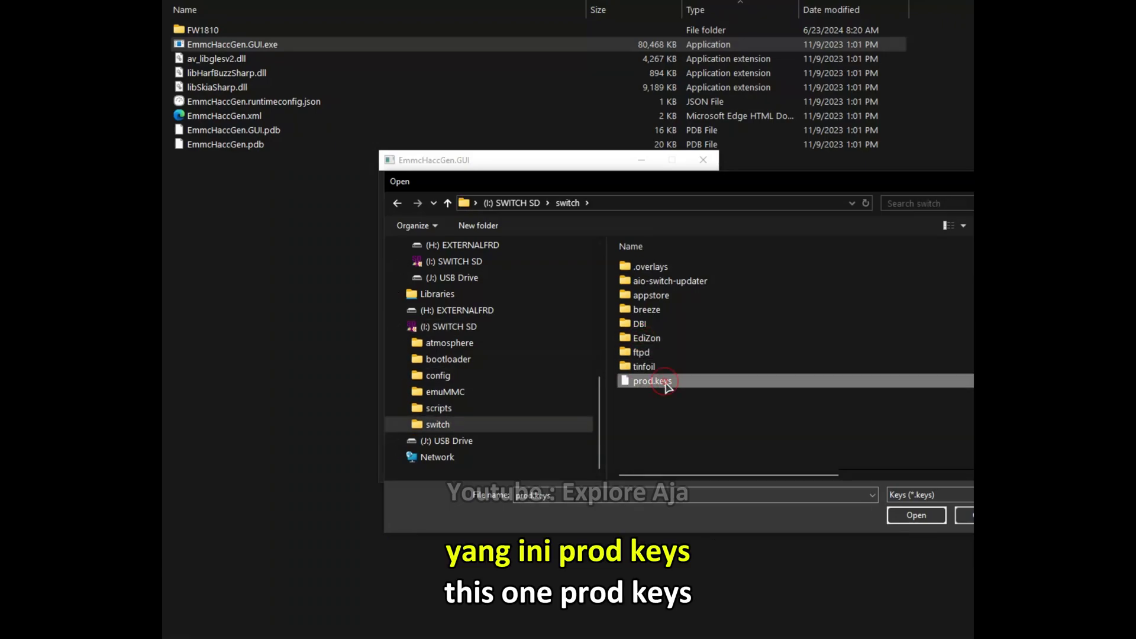
{"action": "left_click", "coordinate": [916, 515]}
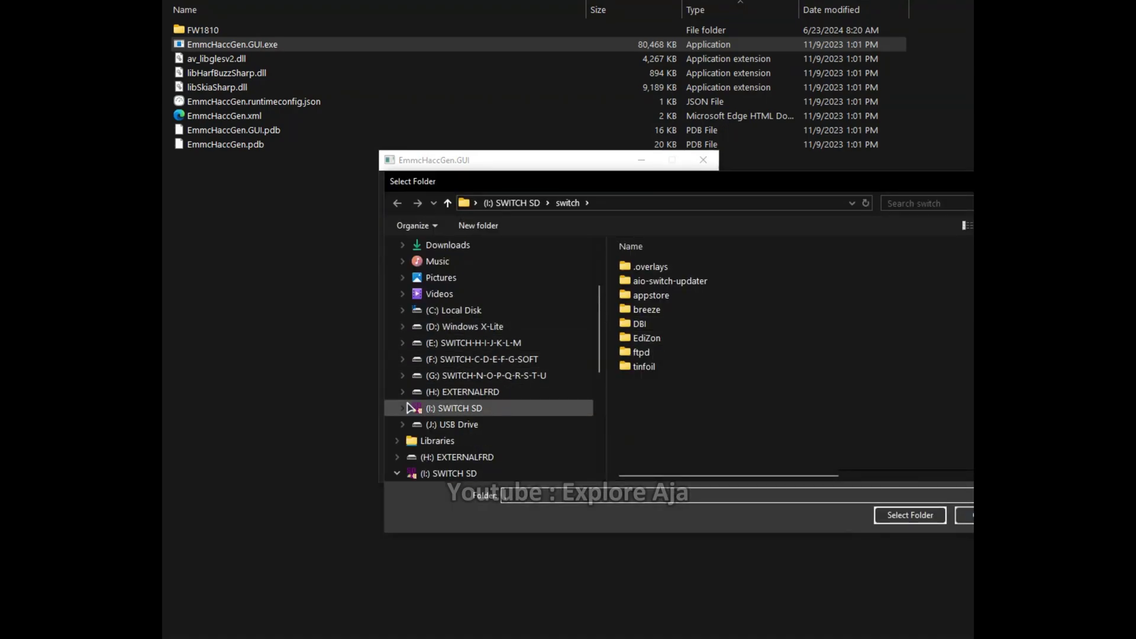
- Set the firmware location to G:\download switch\EmmcHaccGen.GUI.Windows\FW1810
{"action": "scroll", "coordinate": [438, 405], "scroll_direction": "down", "scroll_amount": 1}
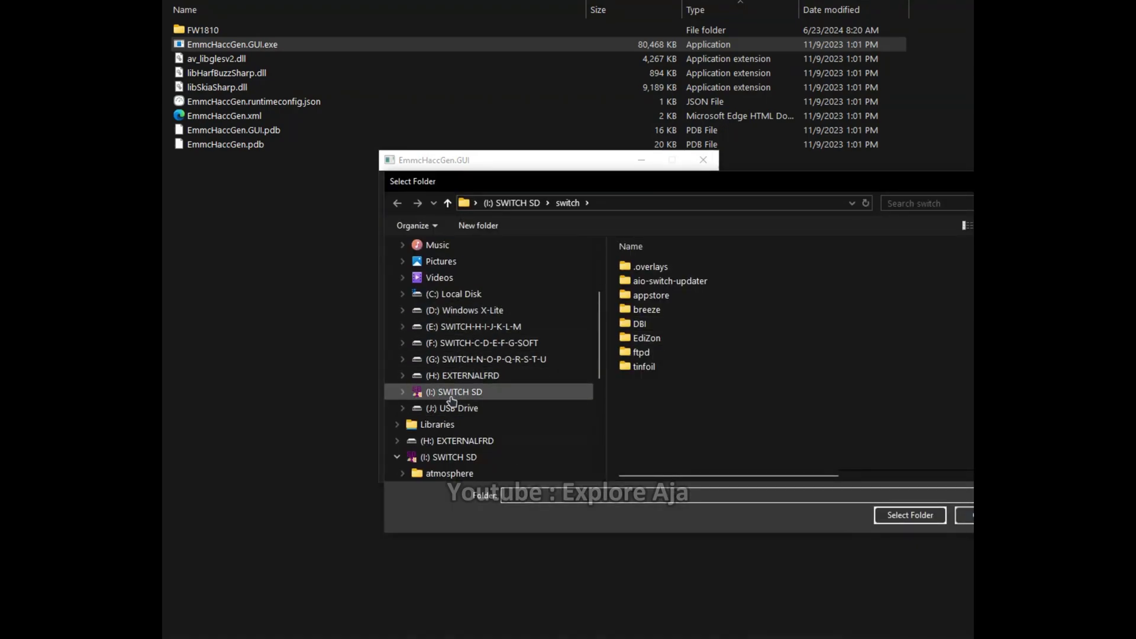
{"action": "left_click", "coordinate": [404, 360]}
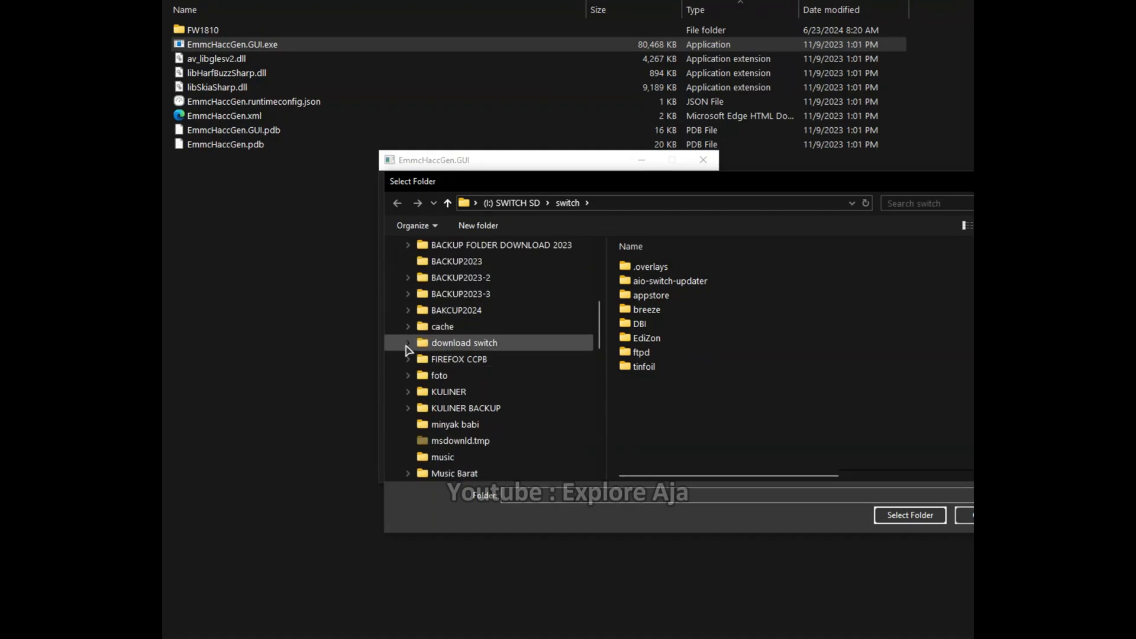
{"action": "left_click", "coordinate": [409, 343]}
{"action": "scroll", "coordinate": [473, 355], "scroll_direction": "down", "scroll_amount": 5}
{"action": "scroll", "coordinate": [510, 357], "scroll_direction": "down", "scroll_amount": 4}
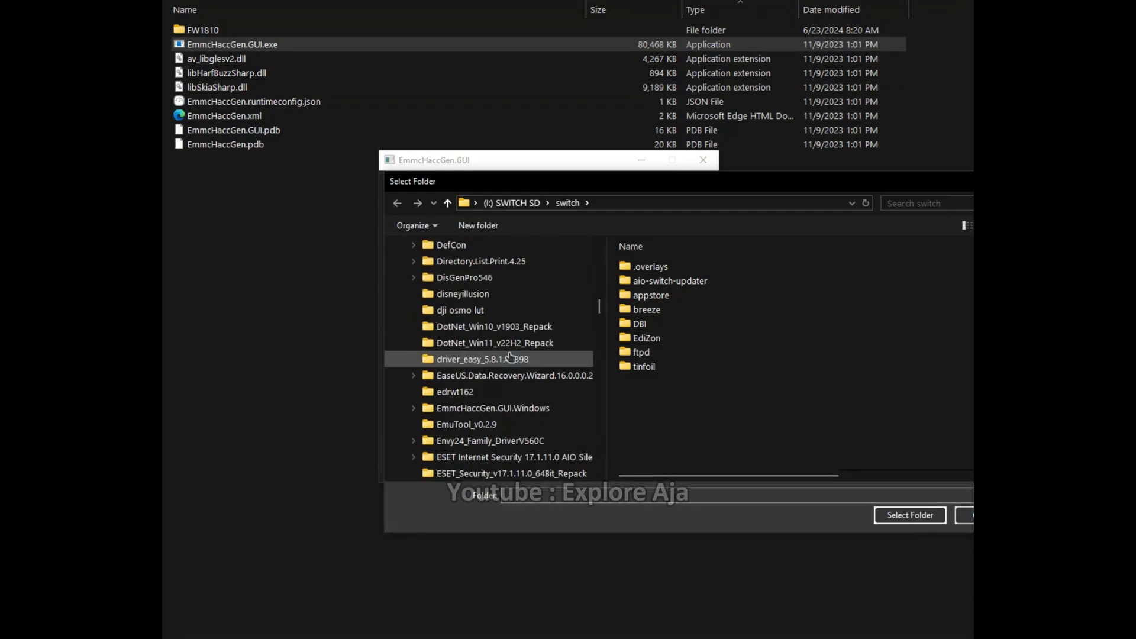
{"action": "left_click", "coordinate": [476, 382]}
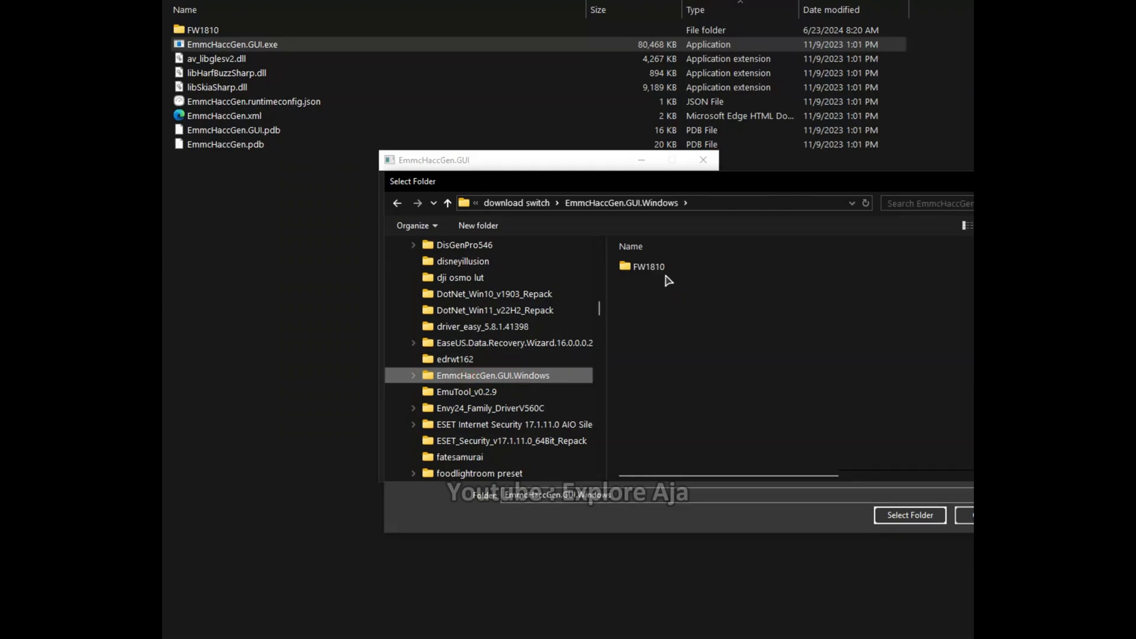
{"action": "double_click", "coordinate": [667, 267]}
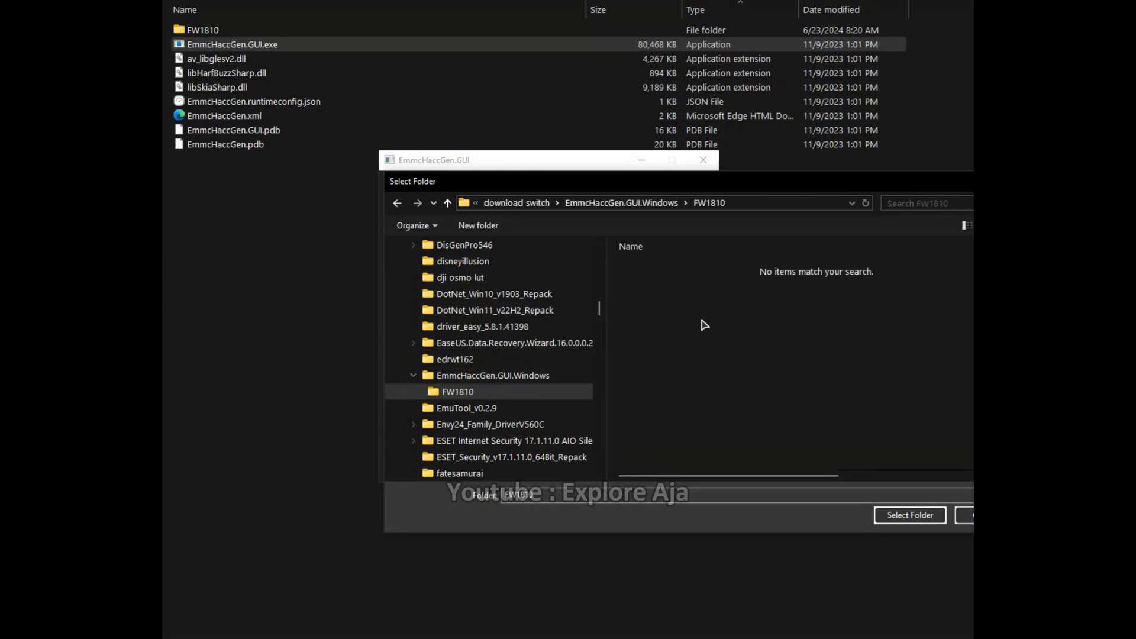
{"action": "left_click", "coordinate": [888, 518]}
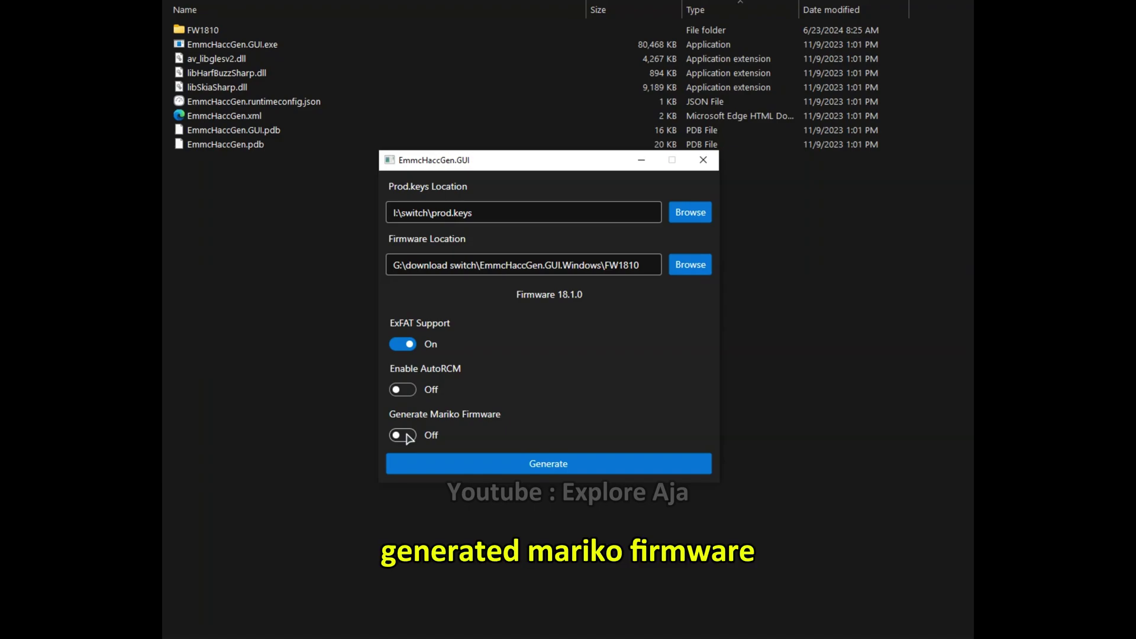
- Turn on Generate Mariko Firmware and start generating the firmware 18.1.0 files
{"action": "left_click", "coordinate": [404, 435]}
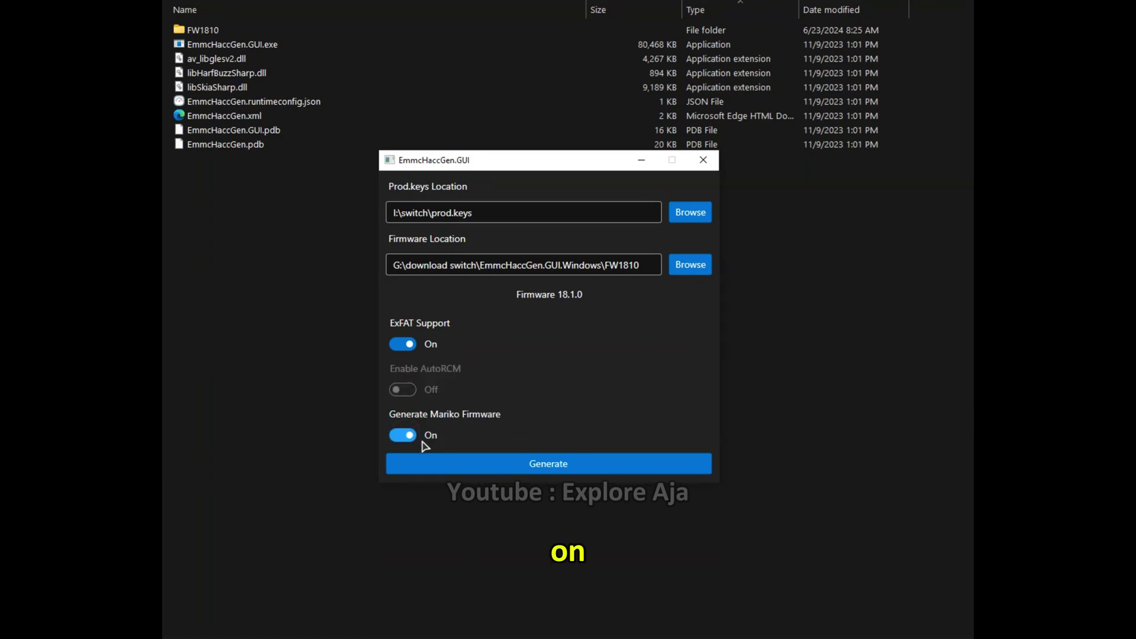
{"action": "left_click", "coordinate": [536, 467]}
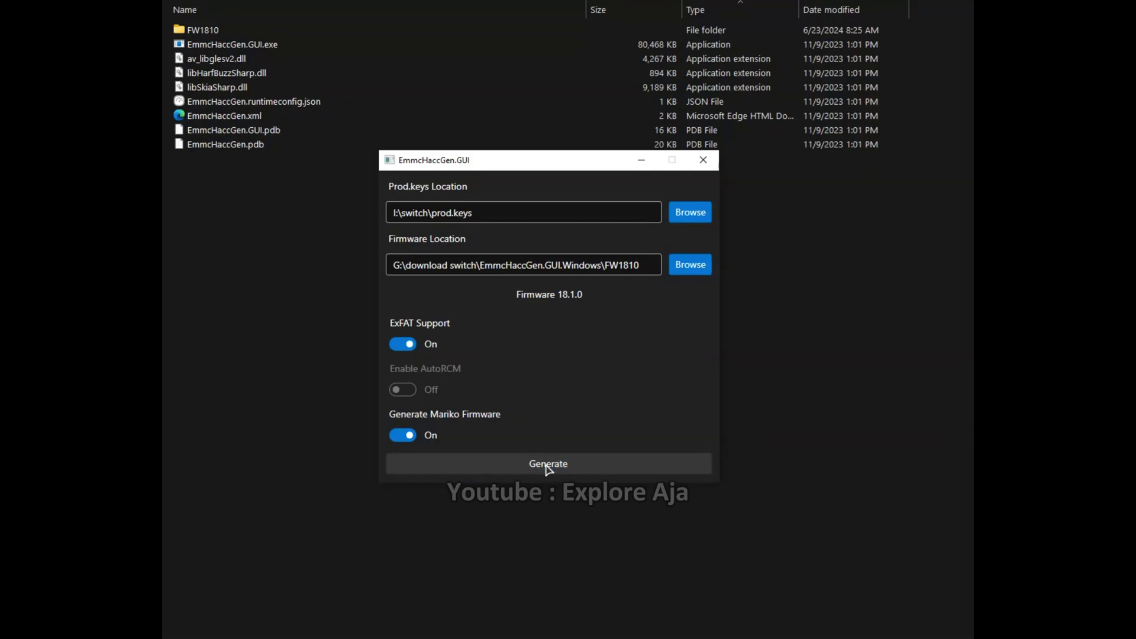
{"action": "left_click", "coordinate": [547, 468]}
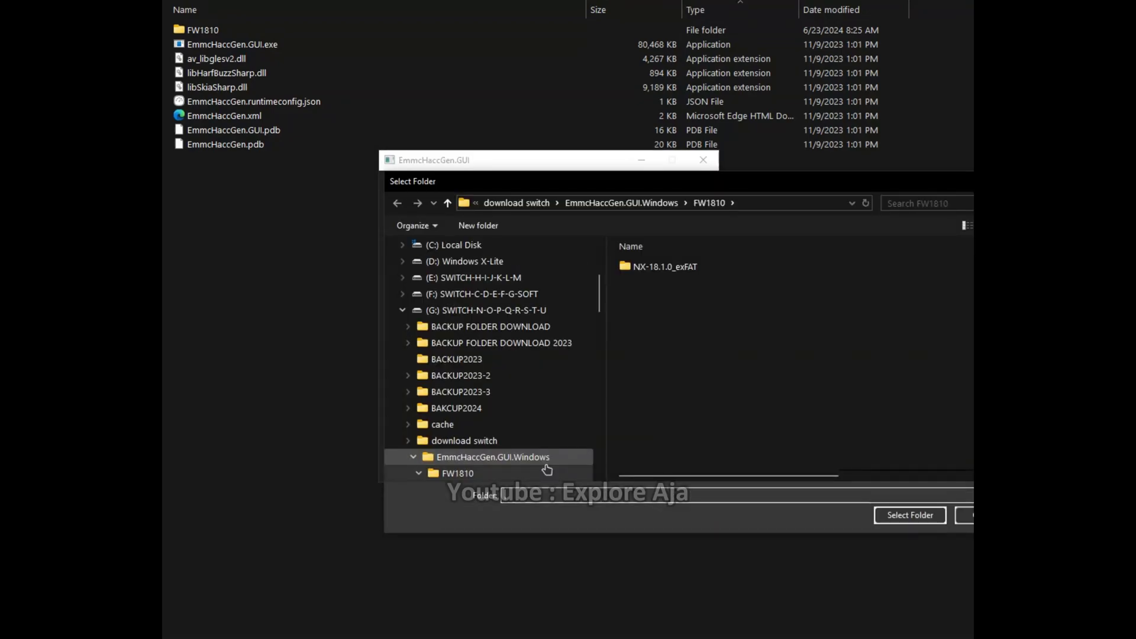
- Choose the FW1810 folder in EmmcHaccGen.GUI.Windows as the destination for the generated firmware files
{"action": "left_click", "coordinate": [491, 473]}
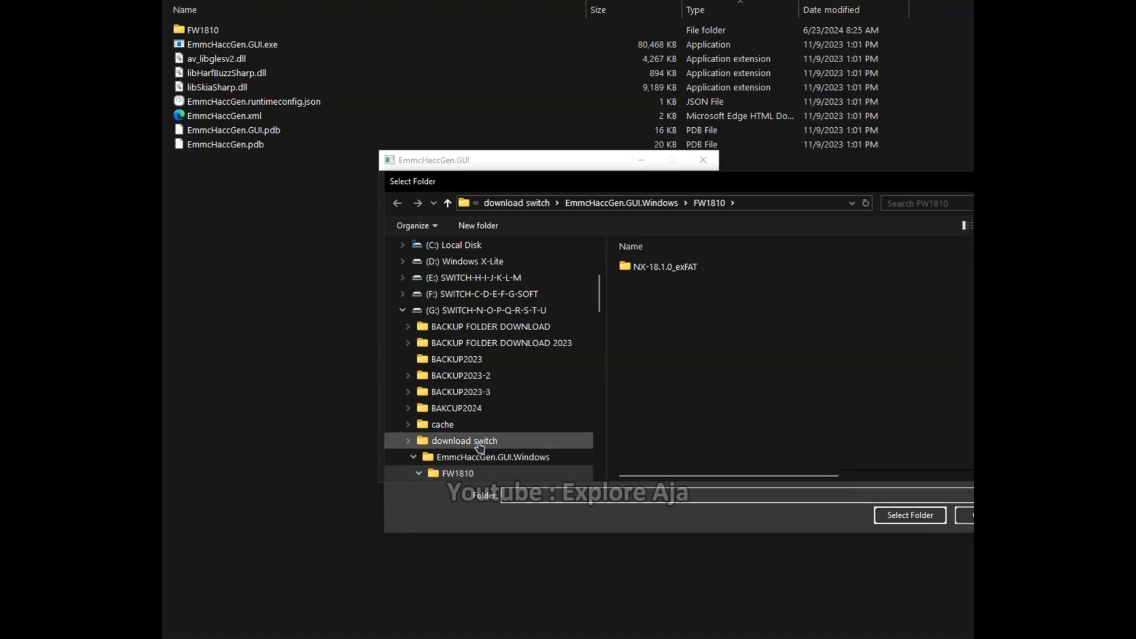
{"action": "left_click", "coordinate": [463, 472]}
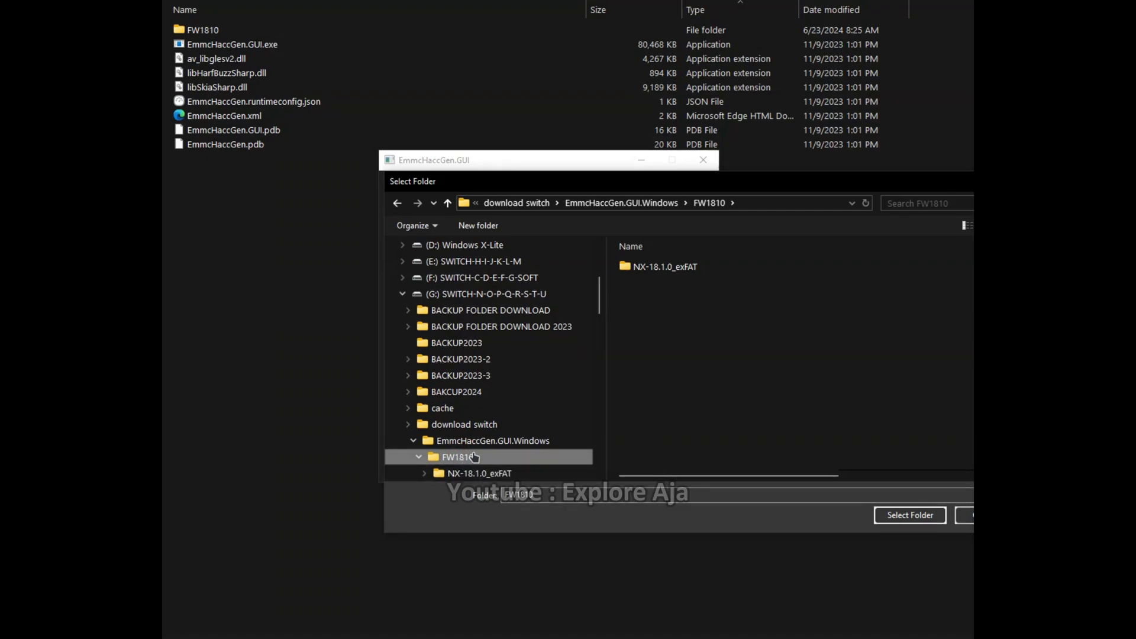
{"action": "left_click", "coordinate": [490, 448]}
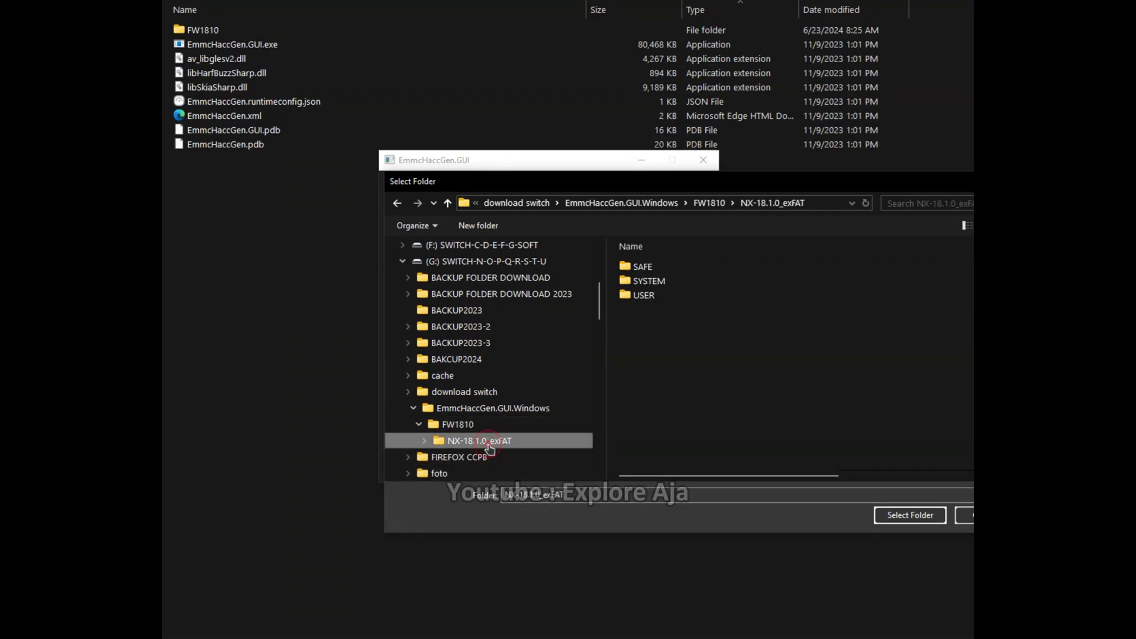
{"action": "left_click", "coordinate": [467, 426]}
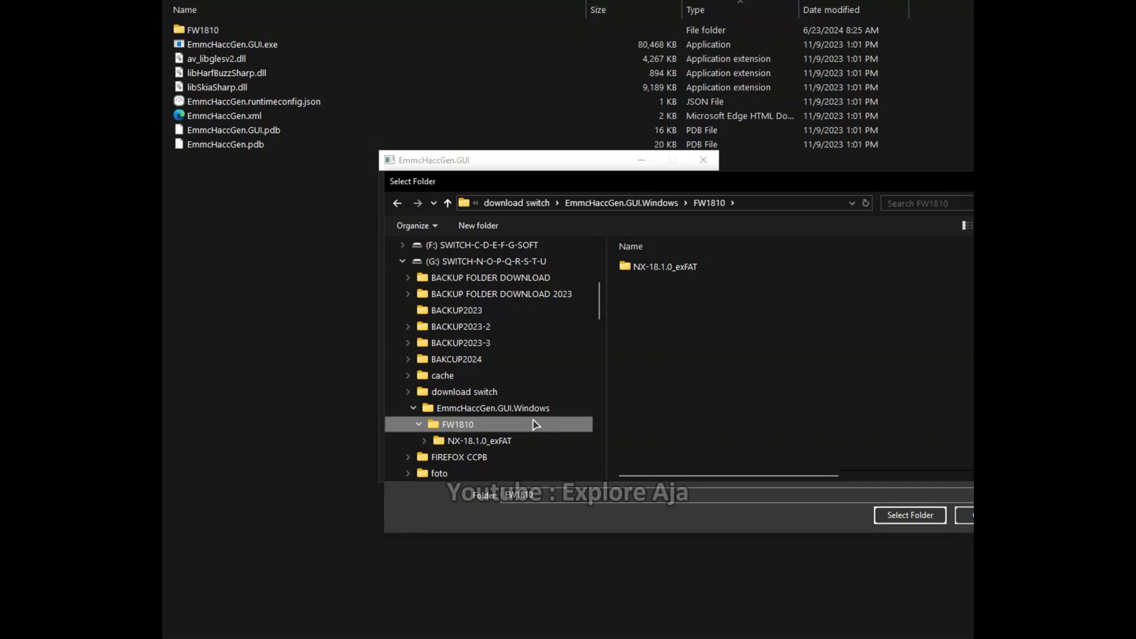
{"action": "left_click", "coordinate": [912, 516]}
{"action": "left_click", "coordinate": [540, 464]}
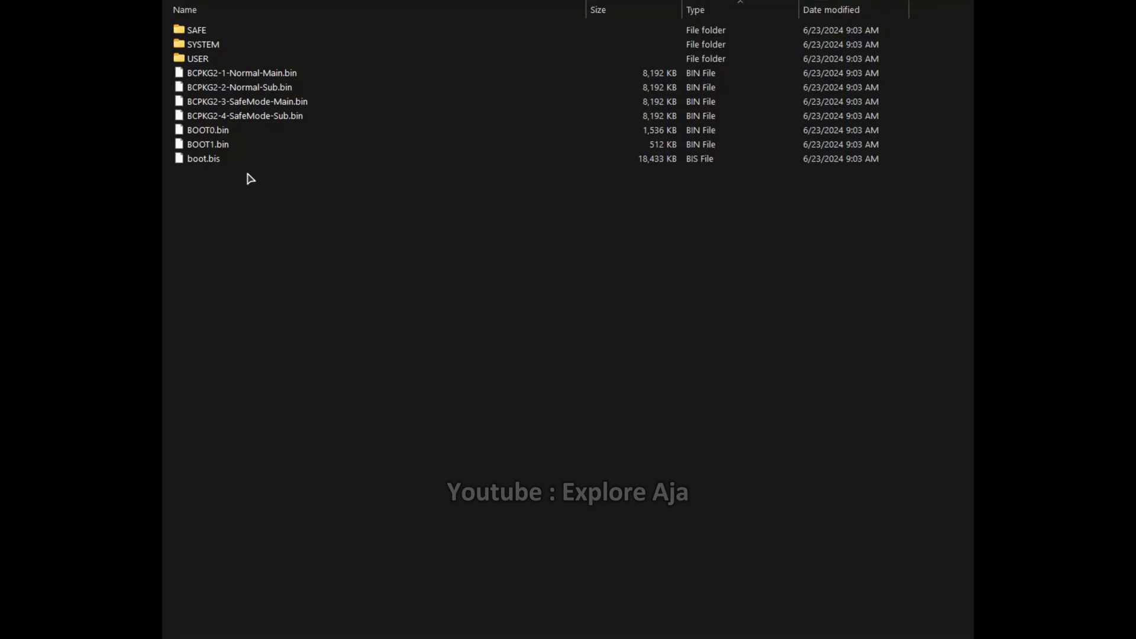
- Copy boot.bis and the SYSTEM folder from the generated a-18.1.0_exFAT folder
{"action": "left_click", "coordinate": [201, 160]}
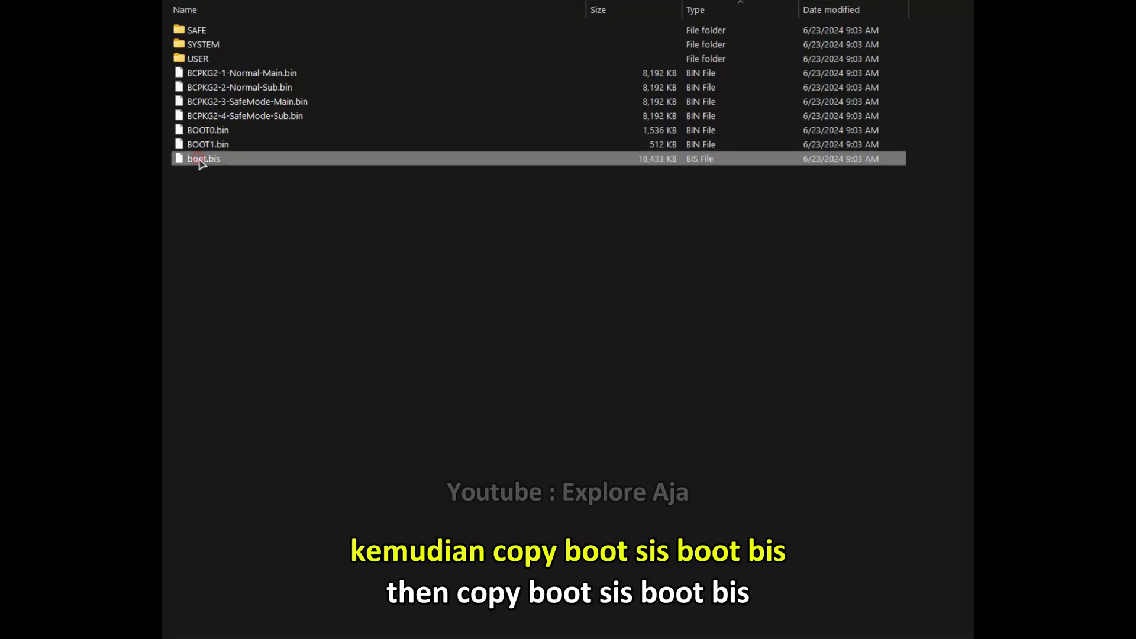
{"action": "left_click", "coordinate": [208, 47], "text": "ctrl"}
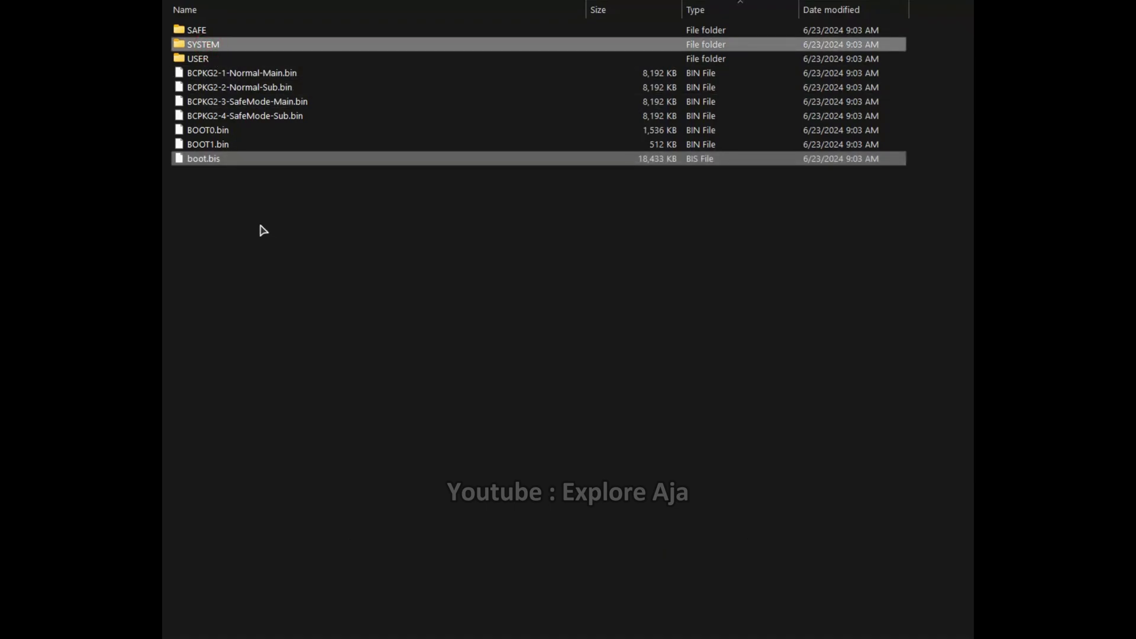
{"action": "right_click", "coordinate": [219, 158]}
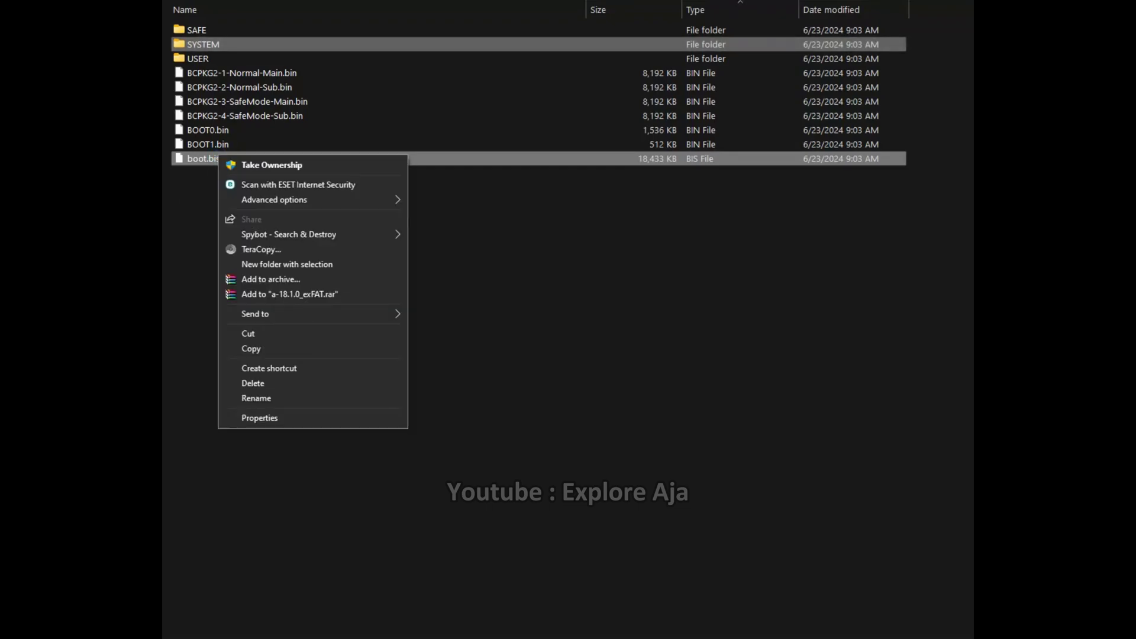
{"action": "left_click", "coordinate": [245, 350]}
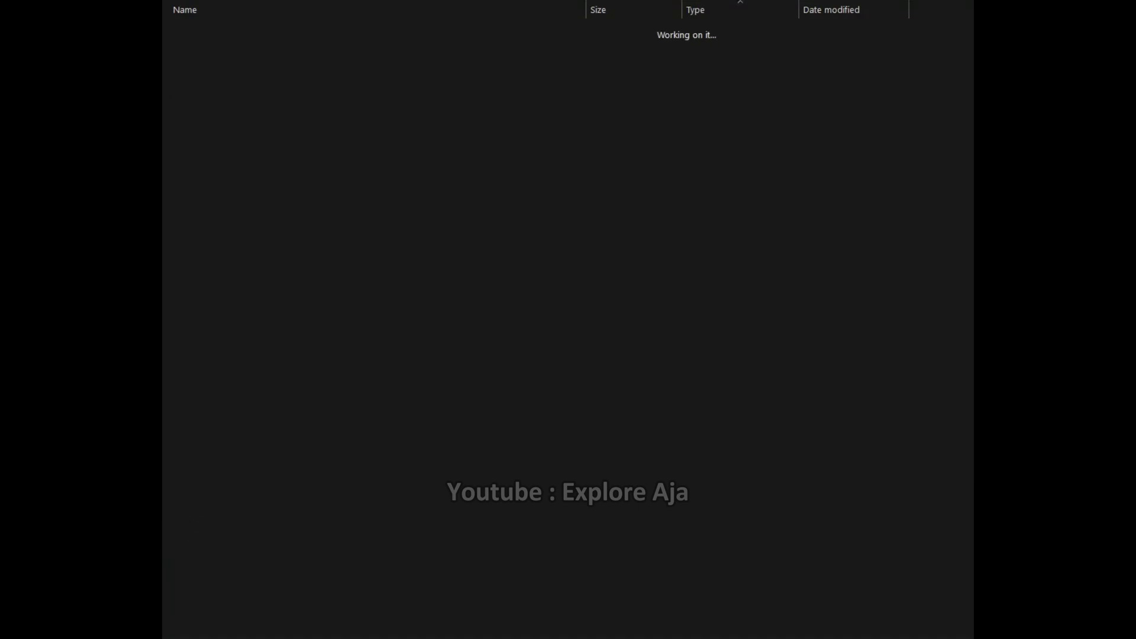
- Paste the copied items into the scripts folder of the SD card (I:) with TeraCopy and refresh the folder
{"action": "double_click", "coordinate": [201, 87]}
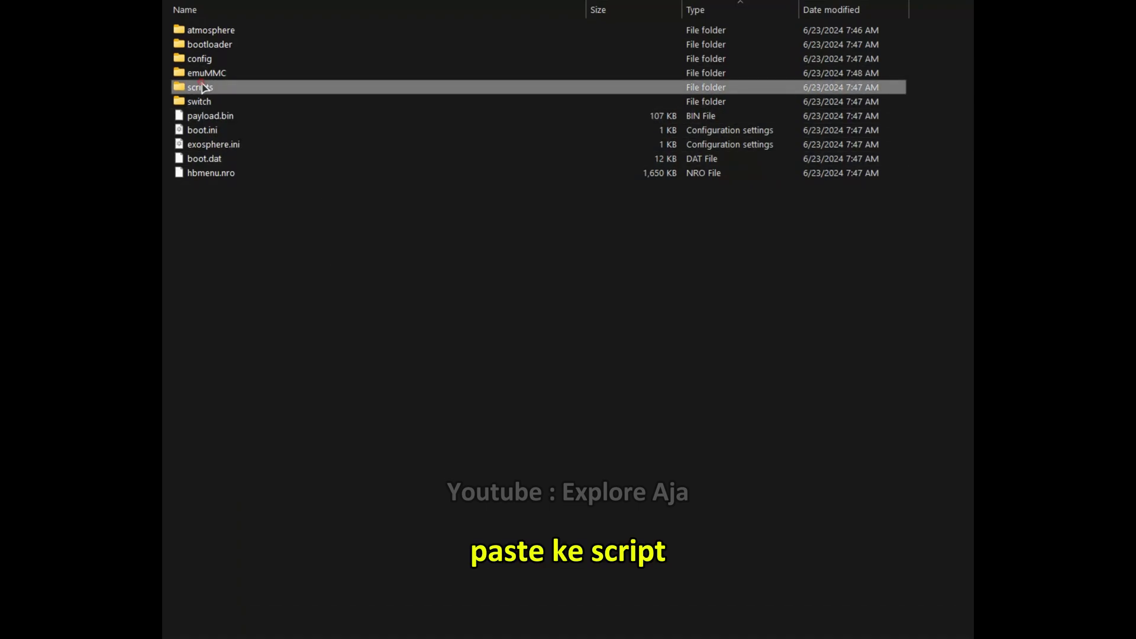
{"action": "right_click", "coordinate": [283, 177]}
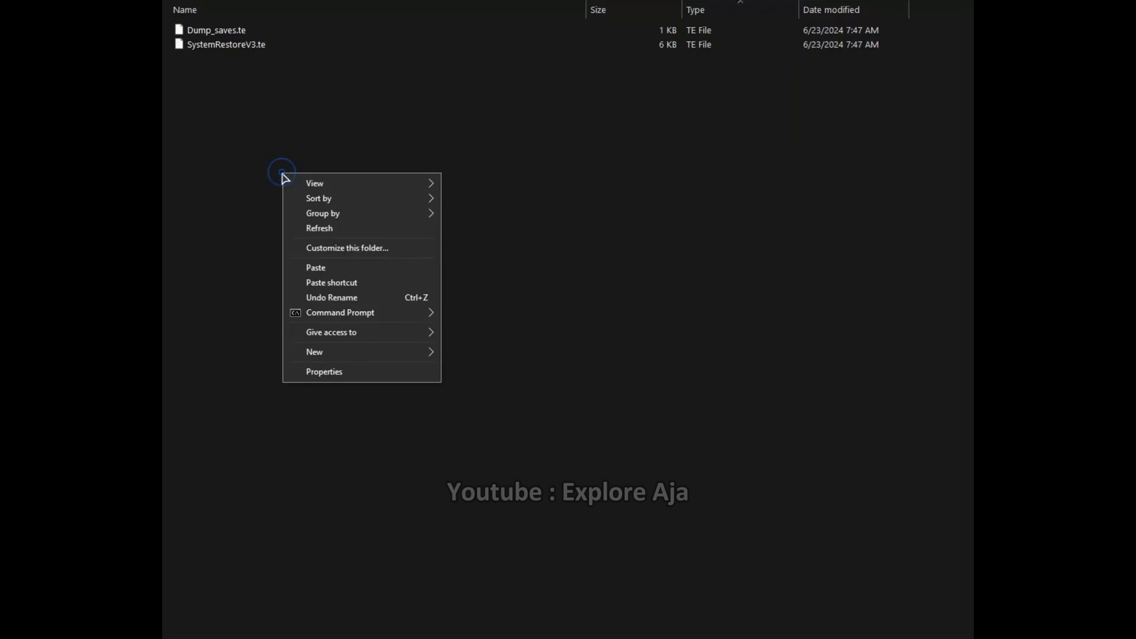
{"action": "left_click", "coordinate": [319, 270]}
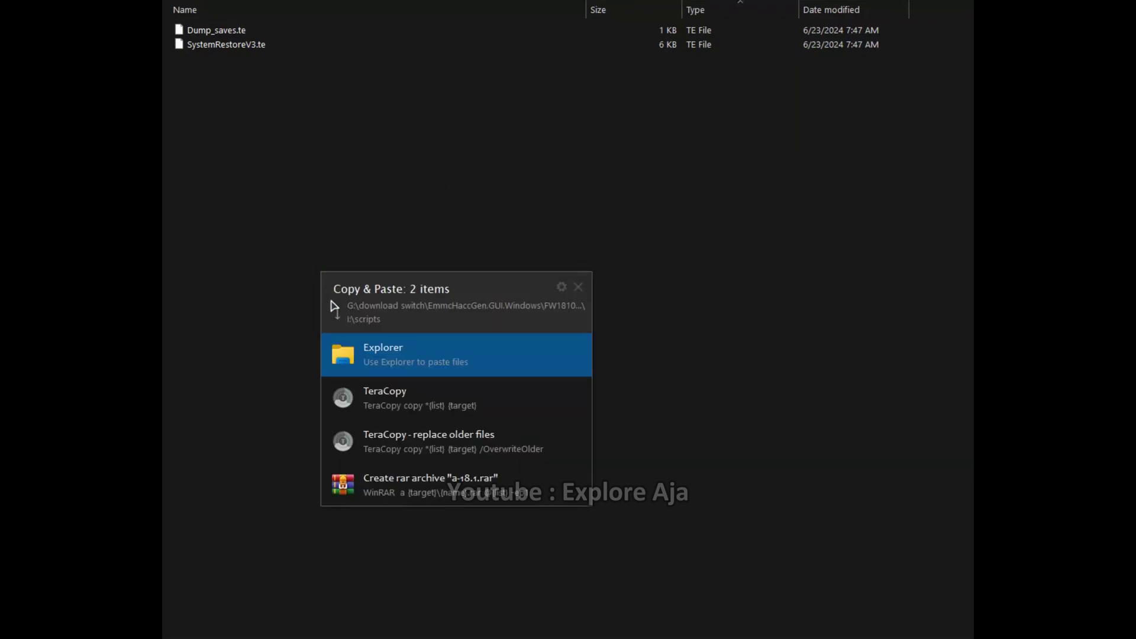
{"action": "left_click", "coordinate": [381, 401]}
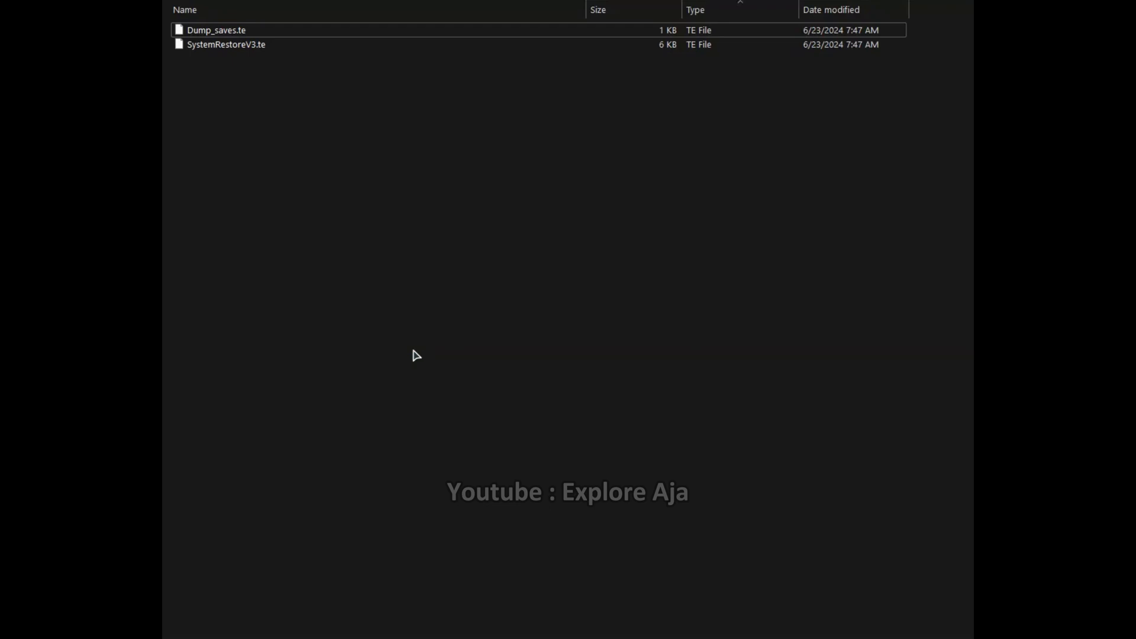
{"action": "right_click", "coordinate": [416, 355]}
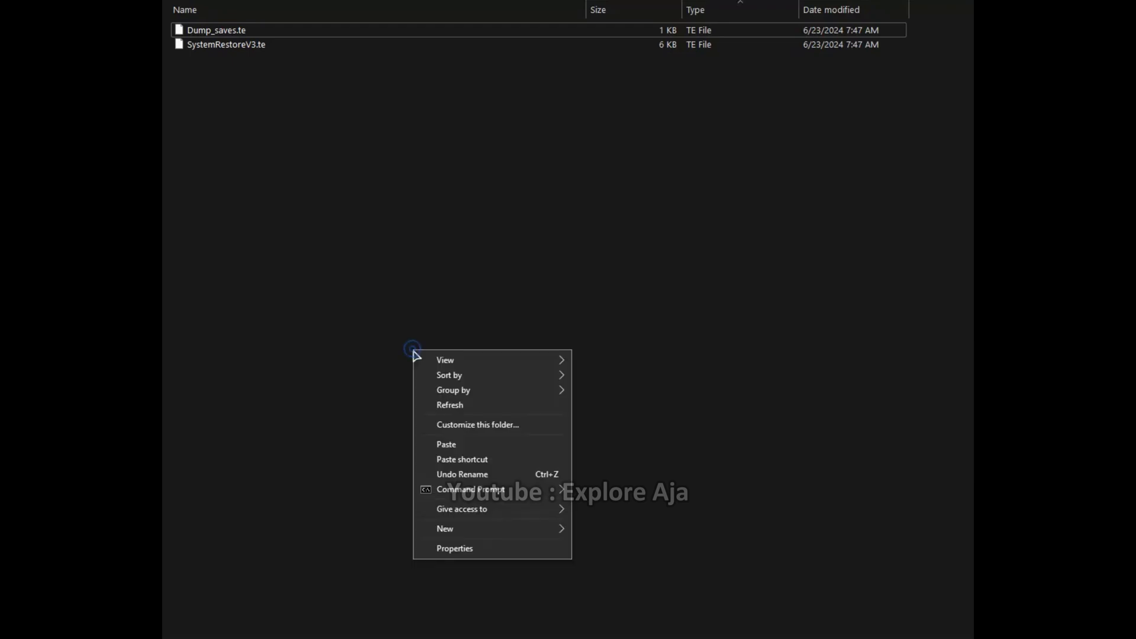
{"action": "left_click", "coordinate": [460, 403]}
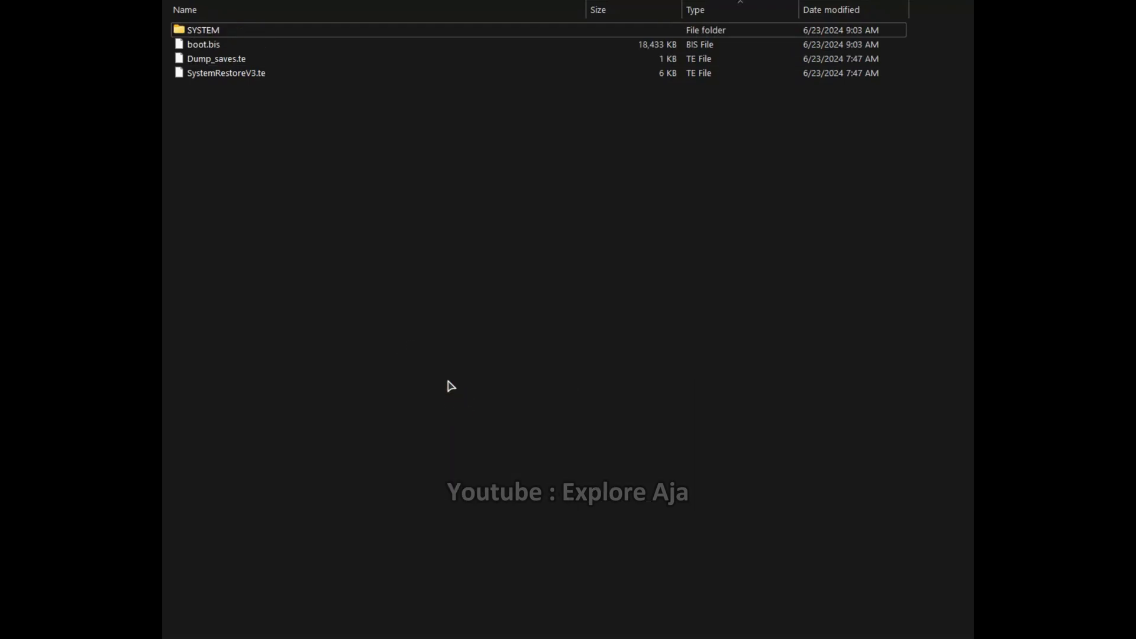
{"action": "left_click", "coordinate": [228, 30]}
{"action": "left_click", "coordinate": [250, 121]}
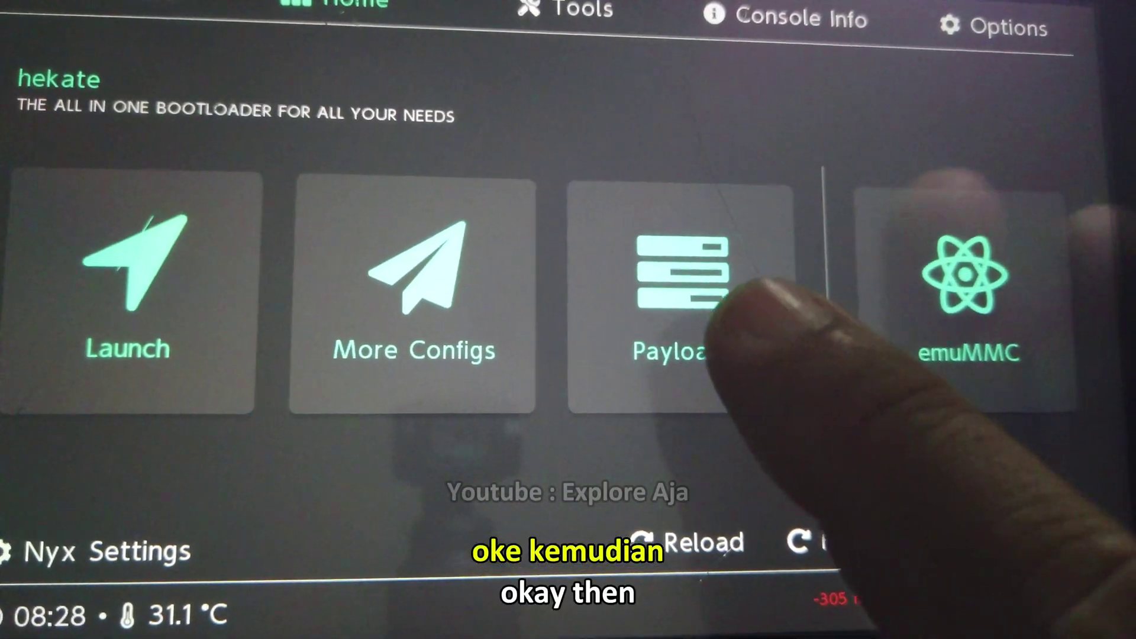
- Launch the TegraExplorer payload from hekate on the console and browse the SD card
{"action": "left_click", "coordinate": [680, 284]}
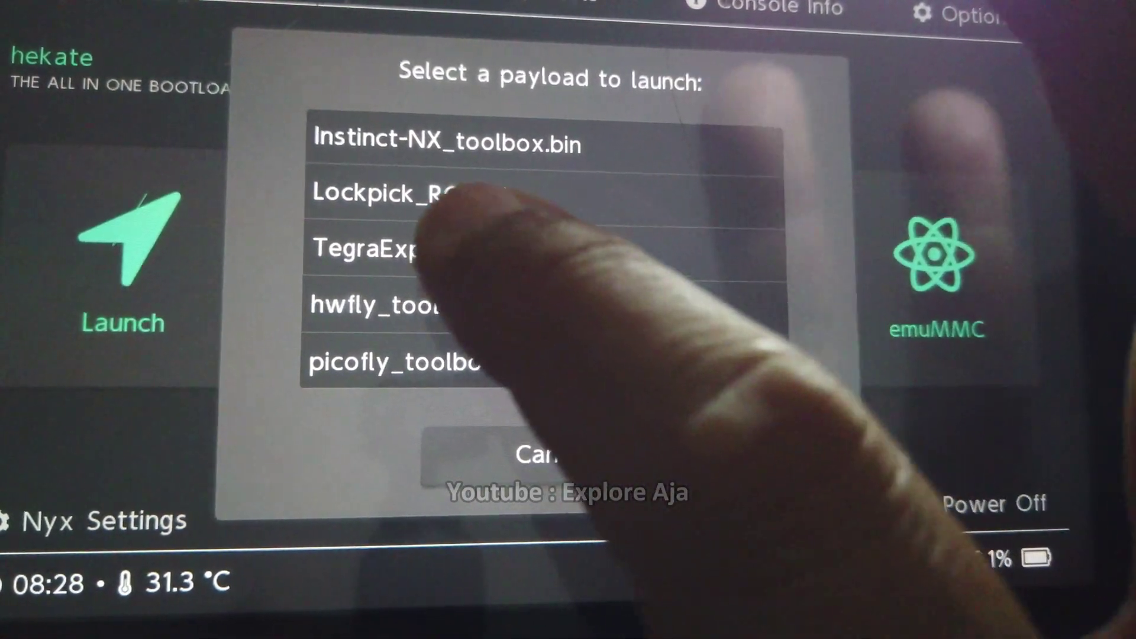
{"action": "left_click", "coordinate": [438, 252]}
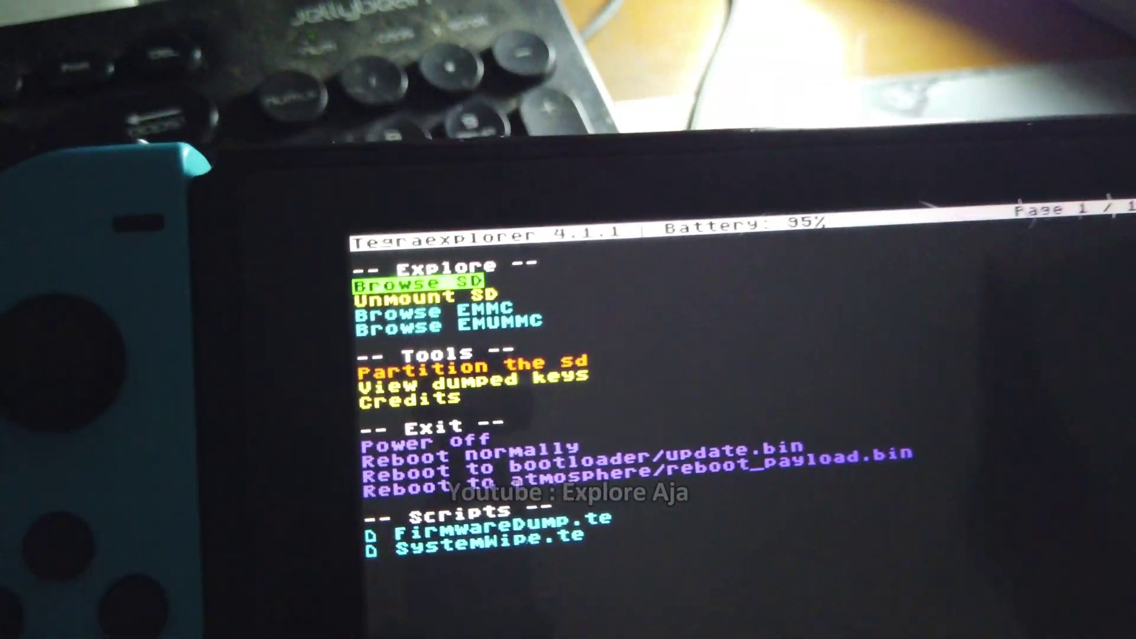
{"action": "key", "text": "Return"}
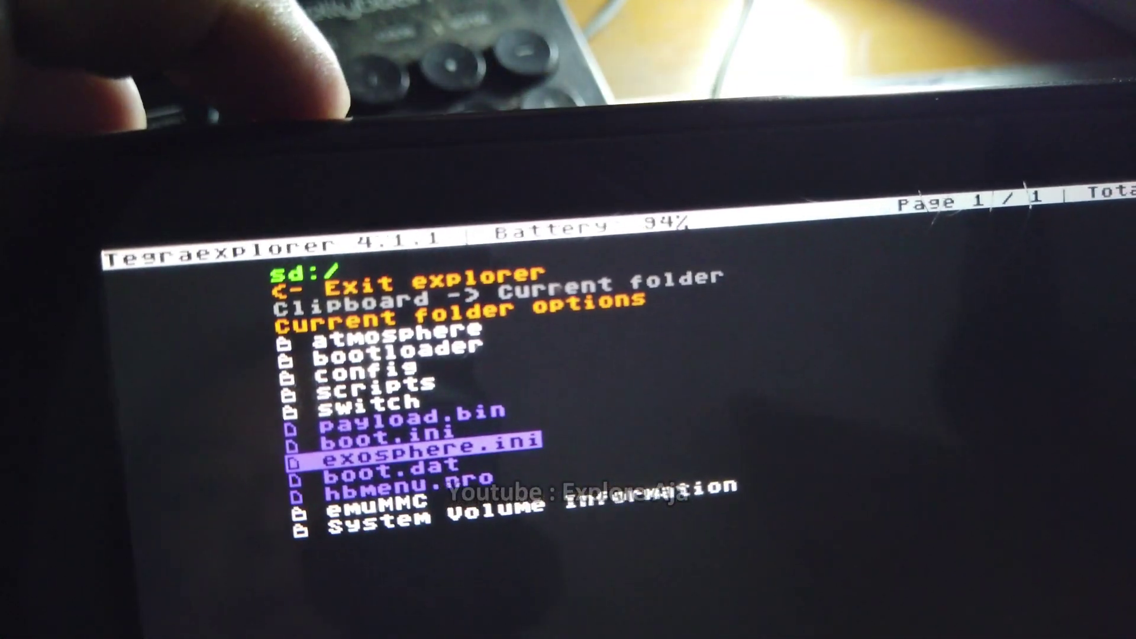
- Move to the scripts folder in the SD card's root listing
{"action": "key", "text": "Up"}
{"action": "key", "text": "Up"}
{"action": "key", "text": "Up"}
{"action": "key", "text": "Up"}
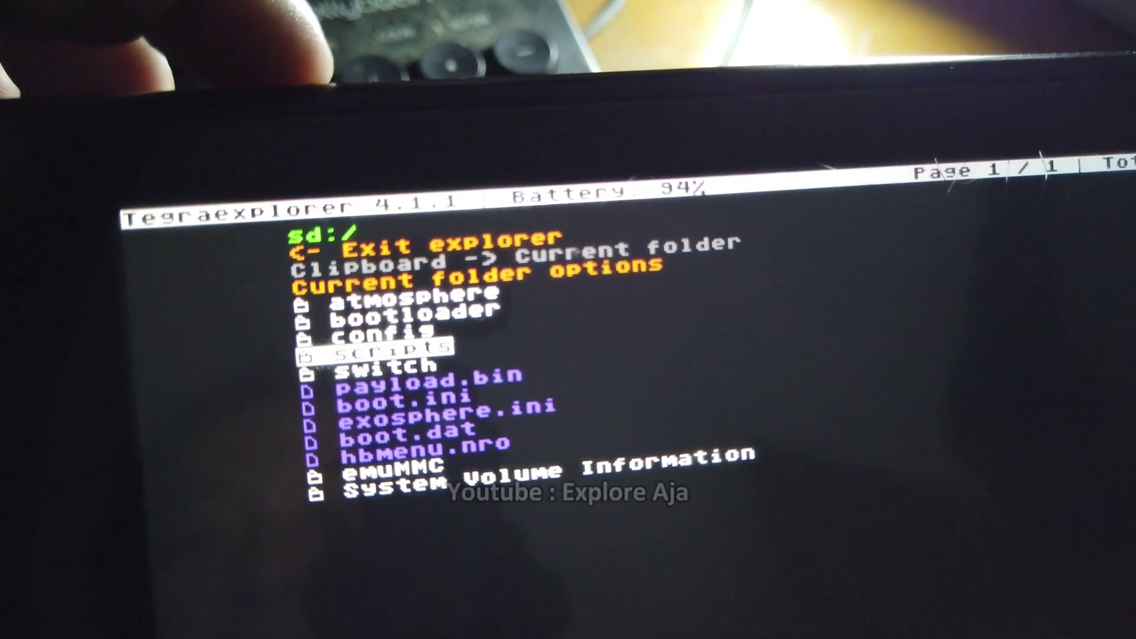